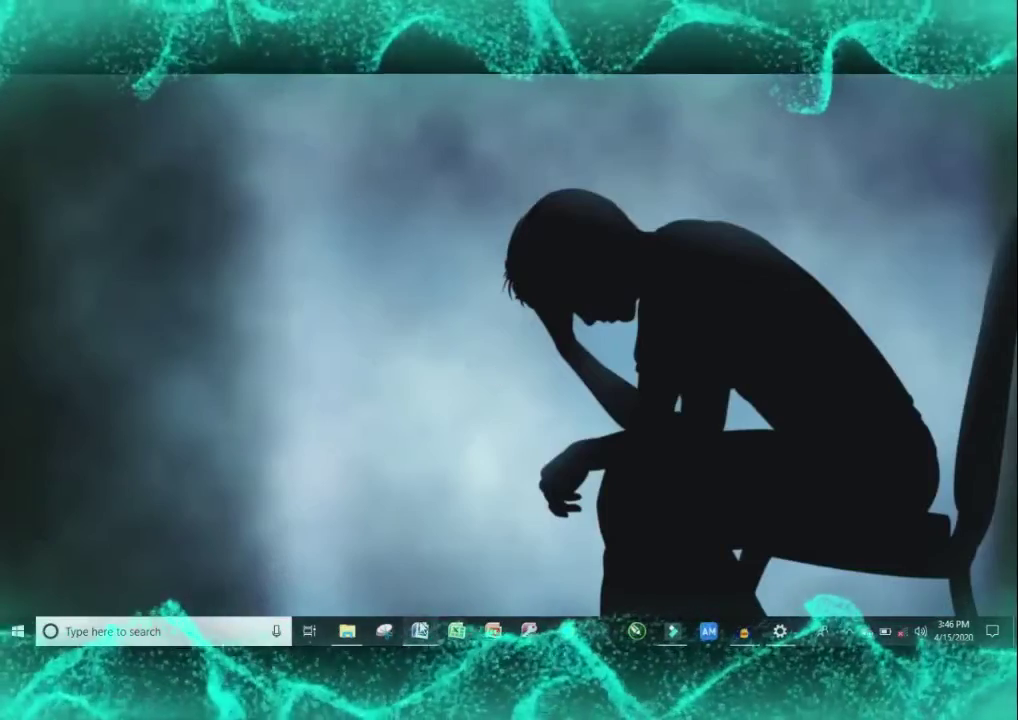
- Start Microsoft Word and insert a table with 5 columns and 2 rows into the blank document
click(420, 631)
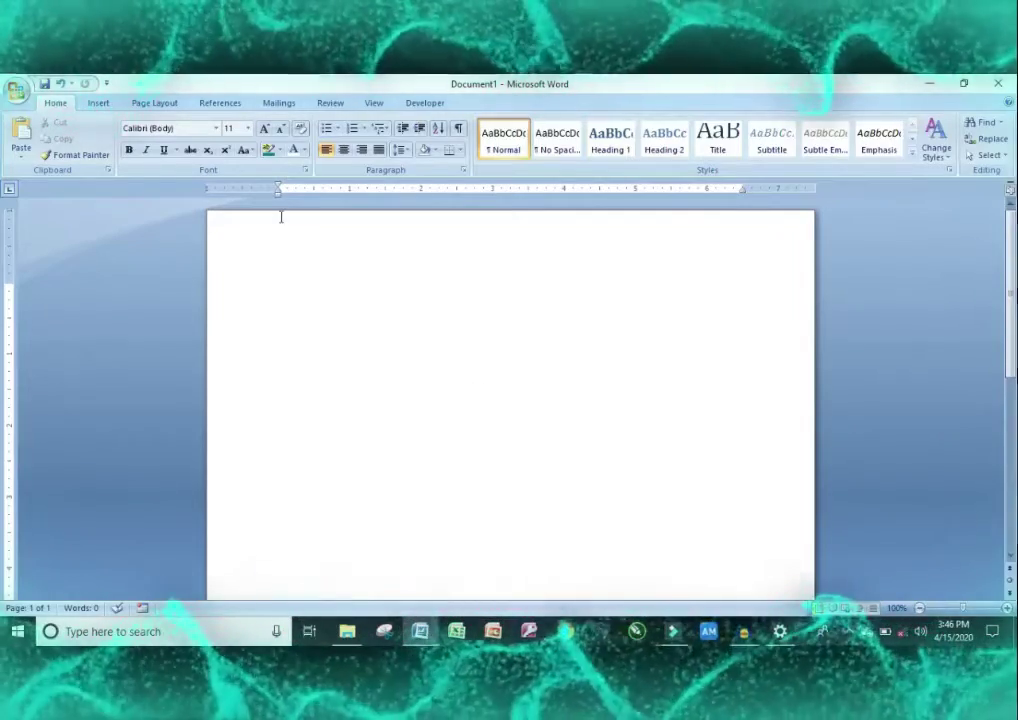
click(99, 104)
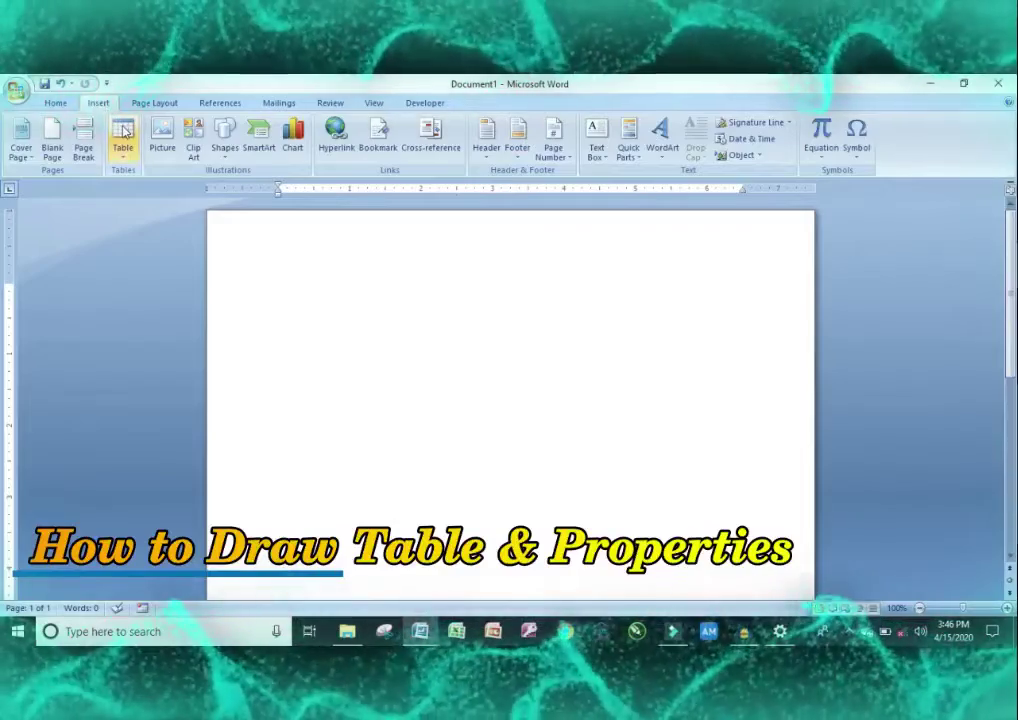
click(123, 135)
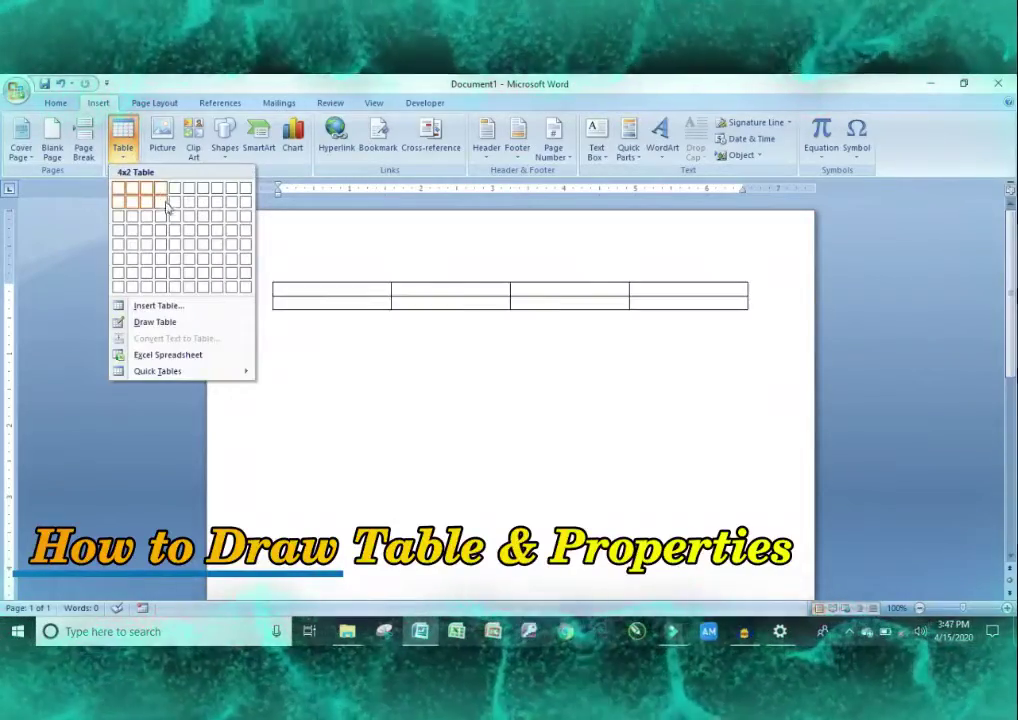
click(171, 311)
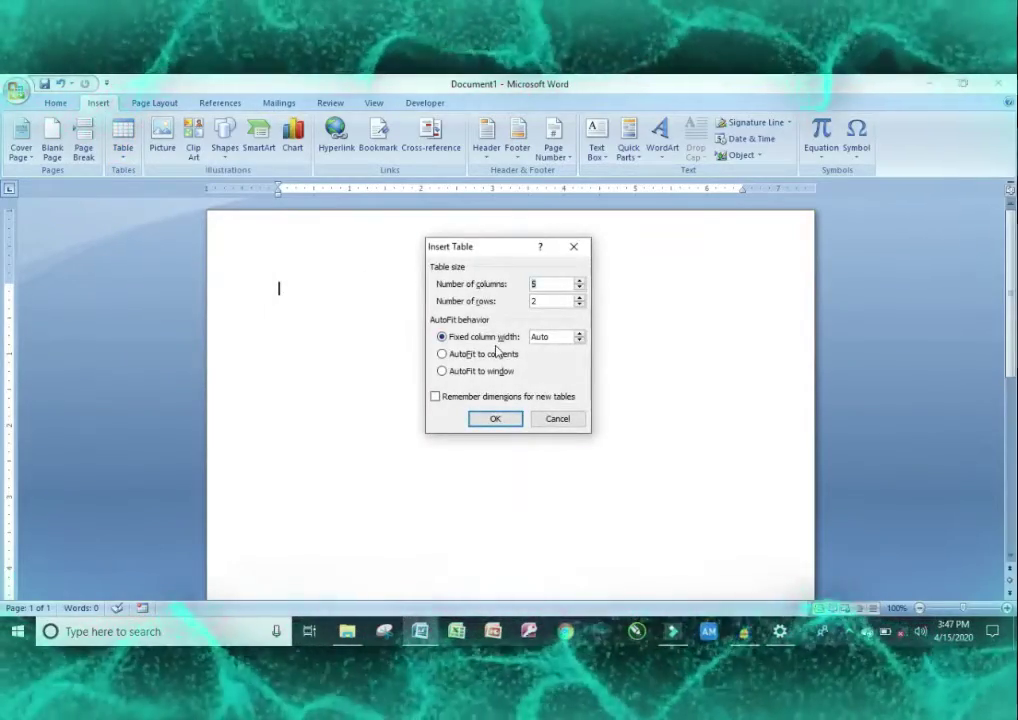
click(495, 419)
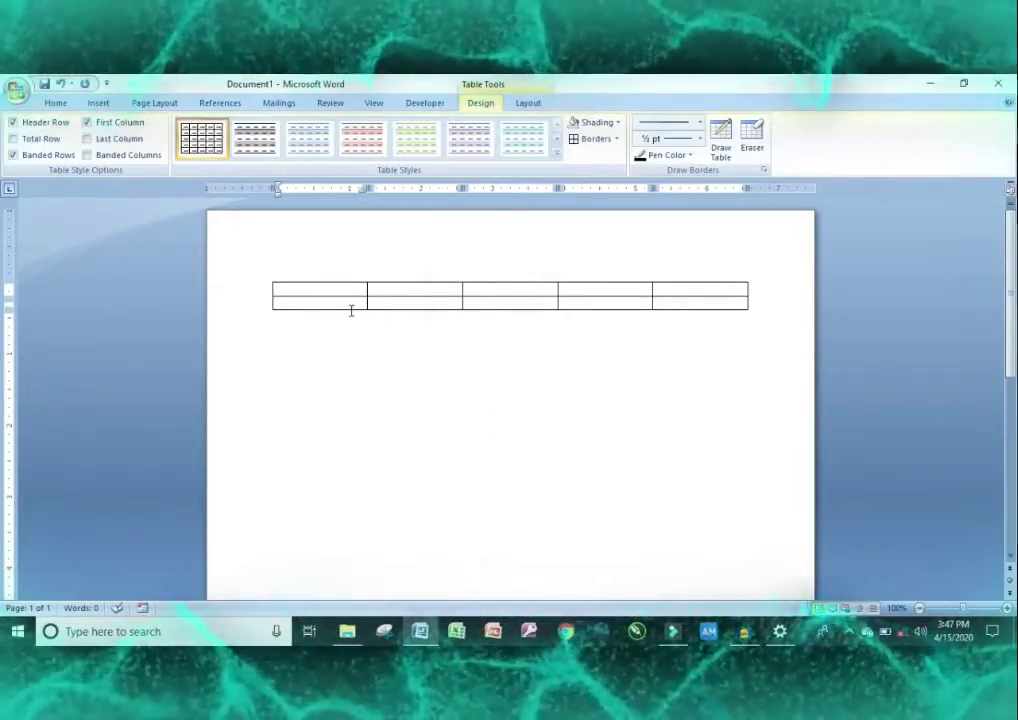
- Add two rows below the last row of the table
click(351, 311)
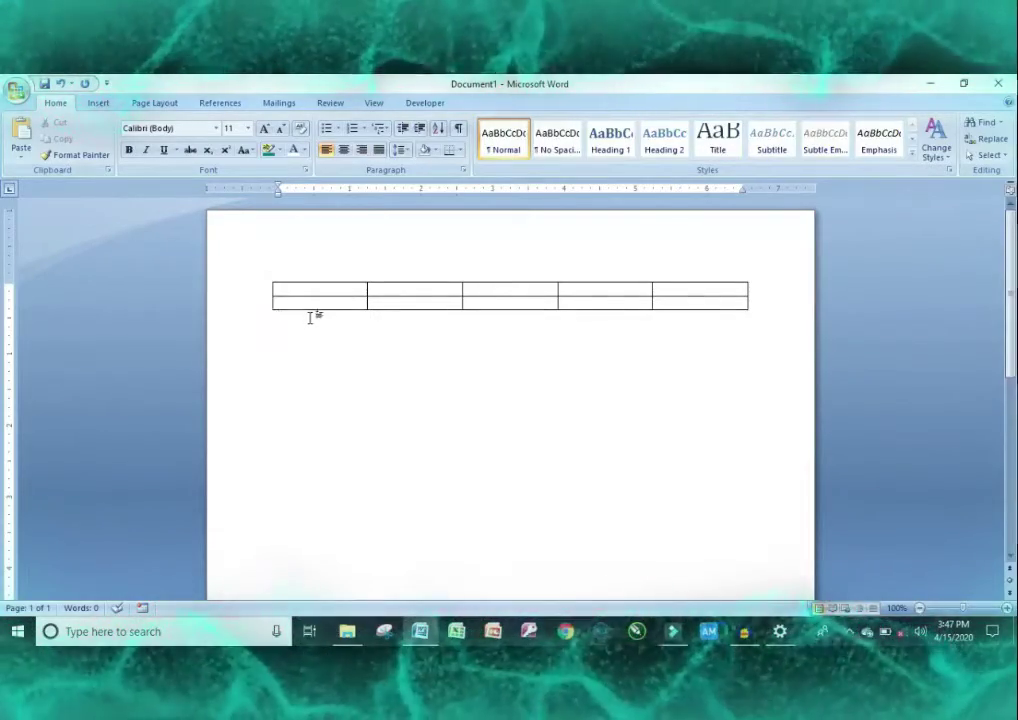
click(305, 302)
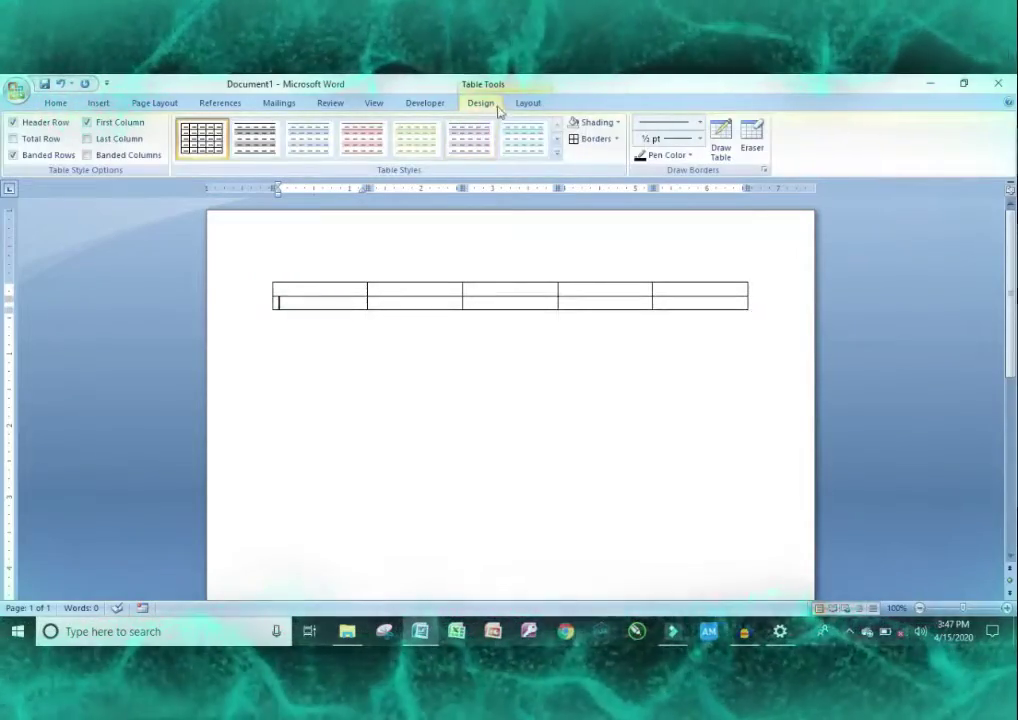
click(527, 103)
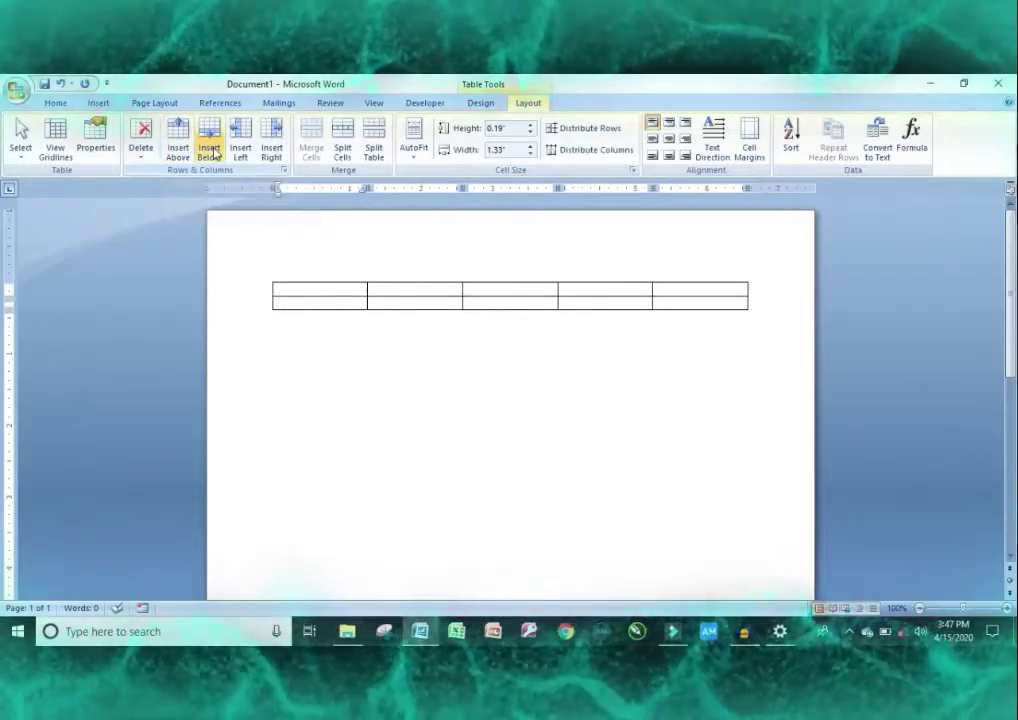
click(212, 150)
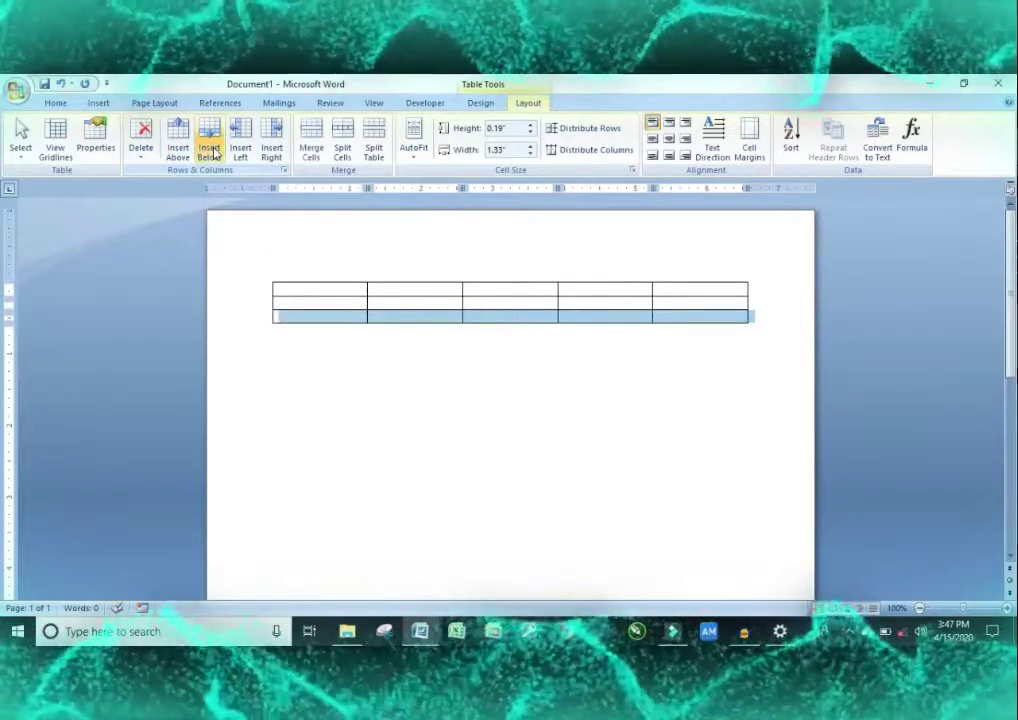
click(212, 150)
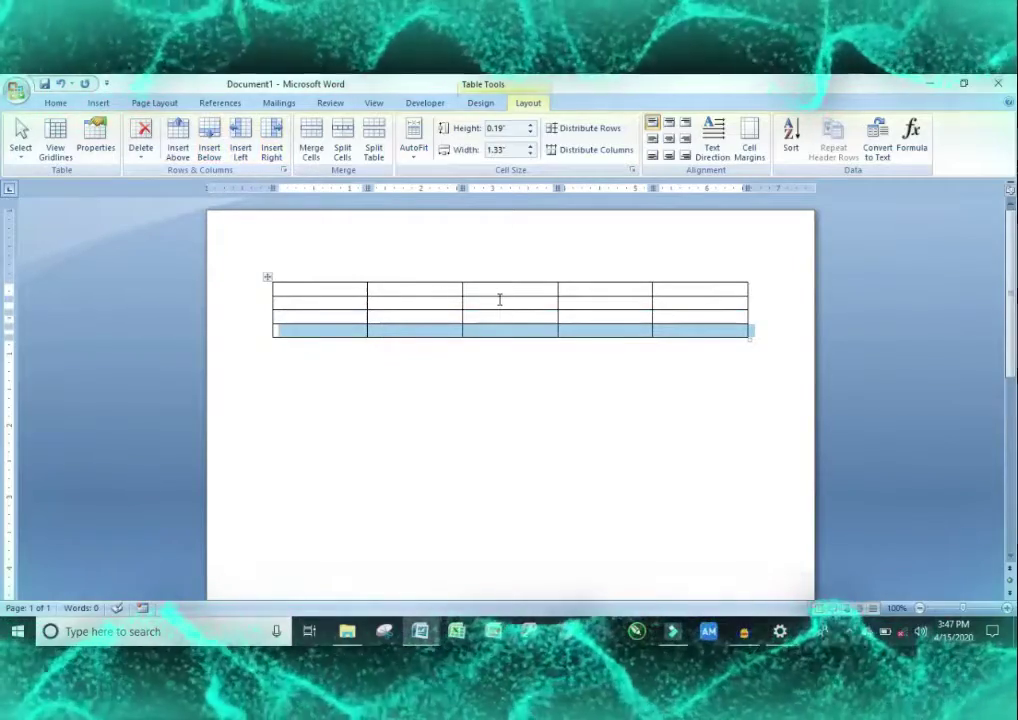
- Merge all four cells of the table's third column and enter "Break Time" in the merged cell
click(503, 293)
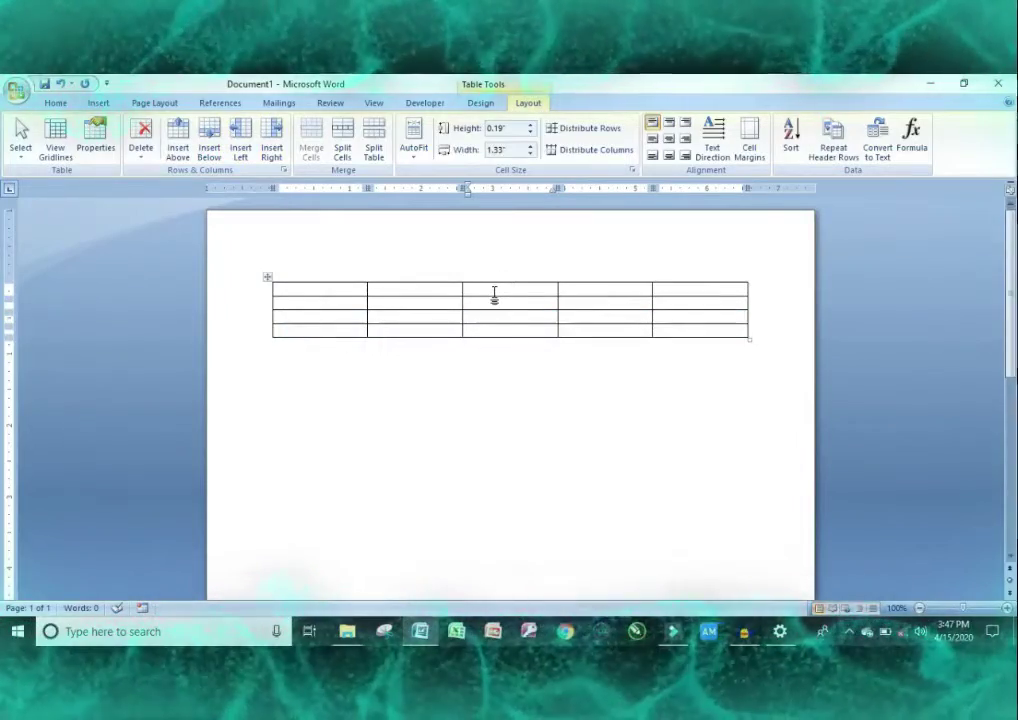
drag(494, 293, 493, 334)
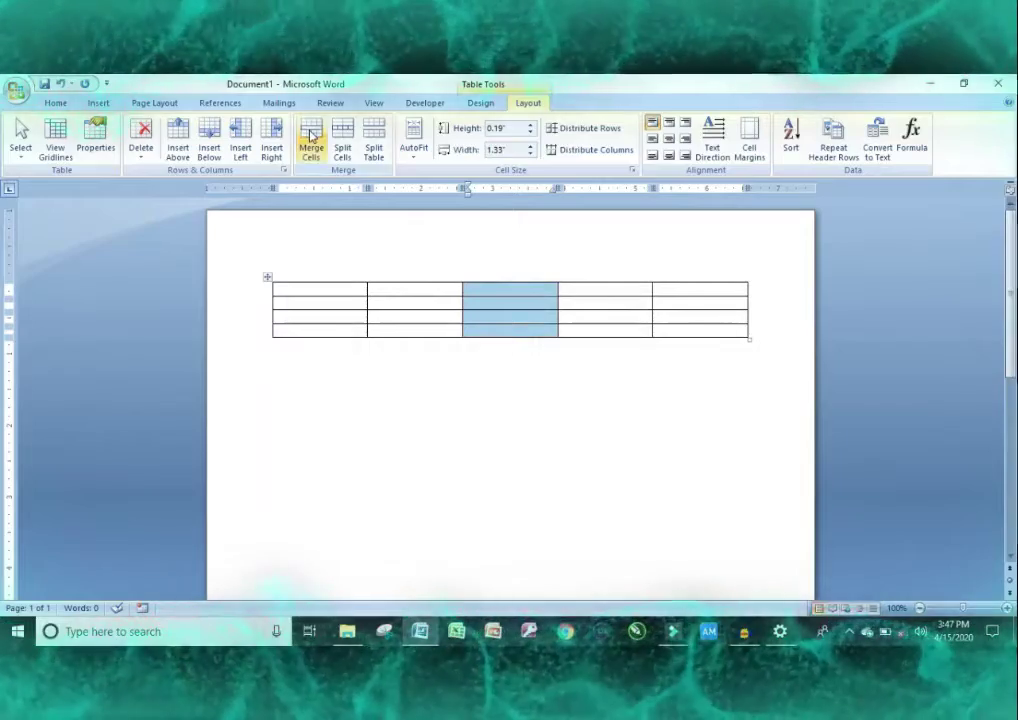
click(311, 135)
click(521, 315)
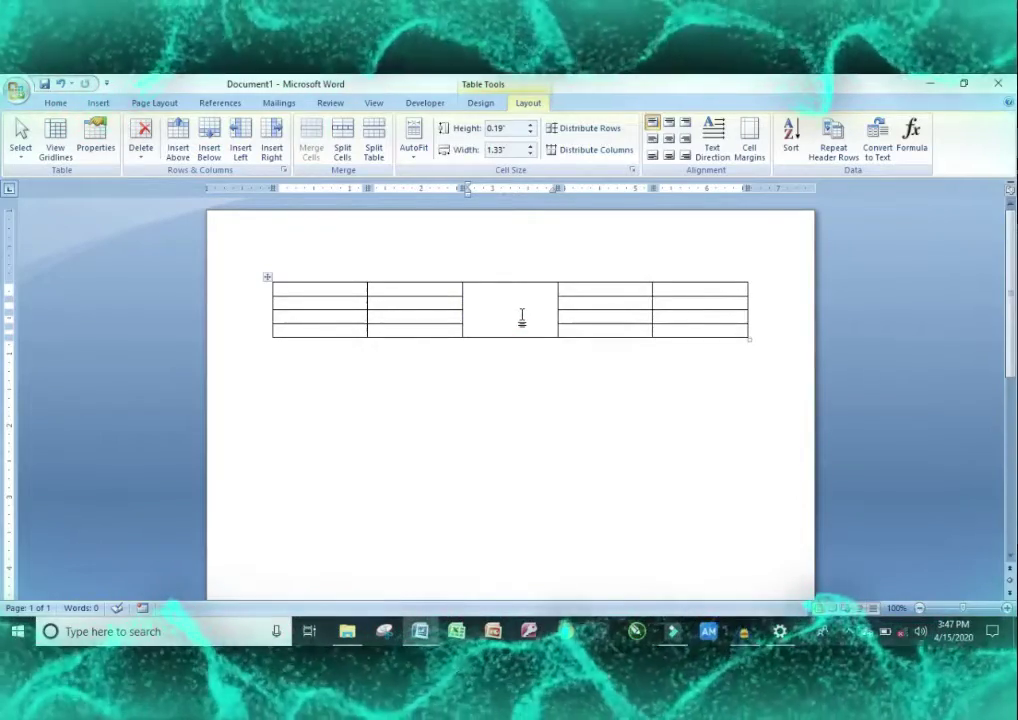
text(Break Time)
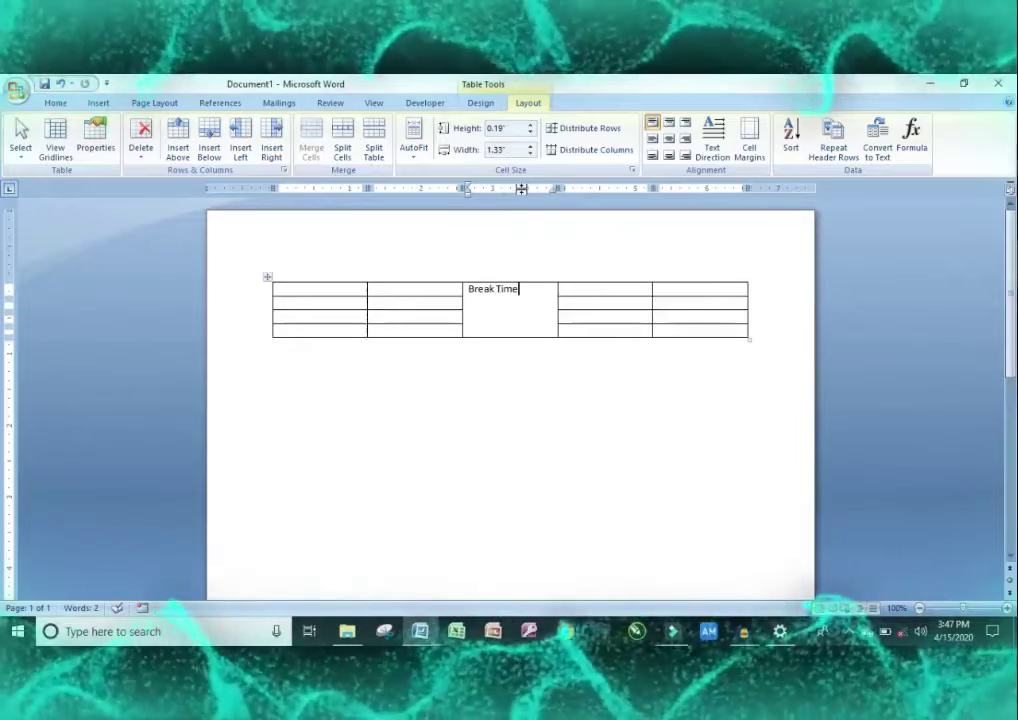
- Centre the Break Time text both horizontally and vertically in its merged cell
key(shift+Home)
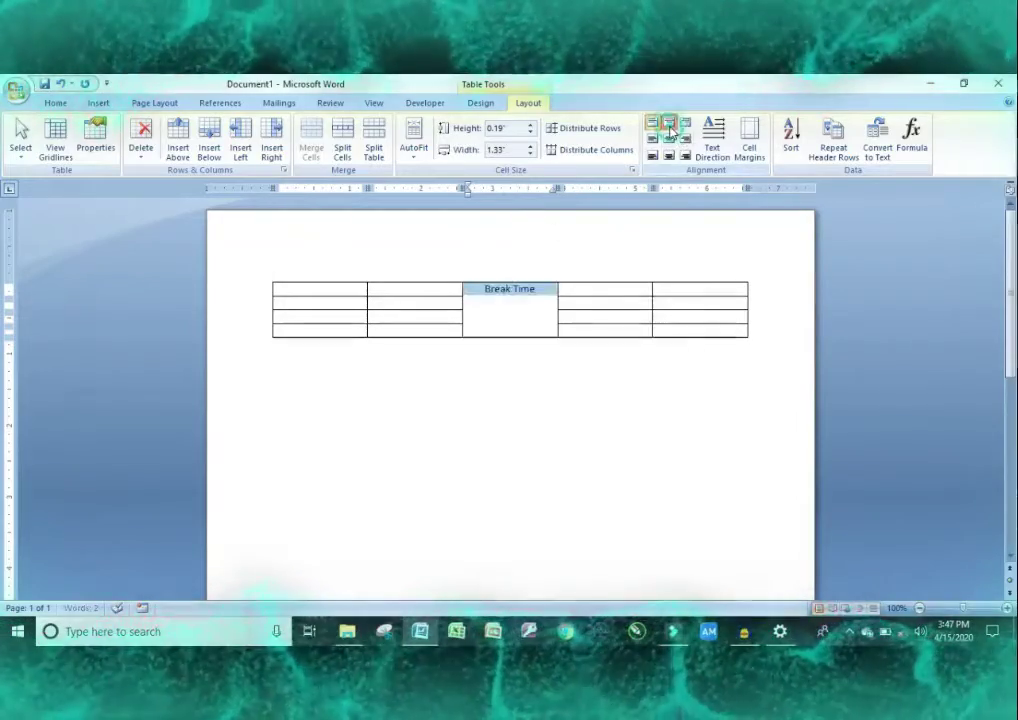
click(670, 138)
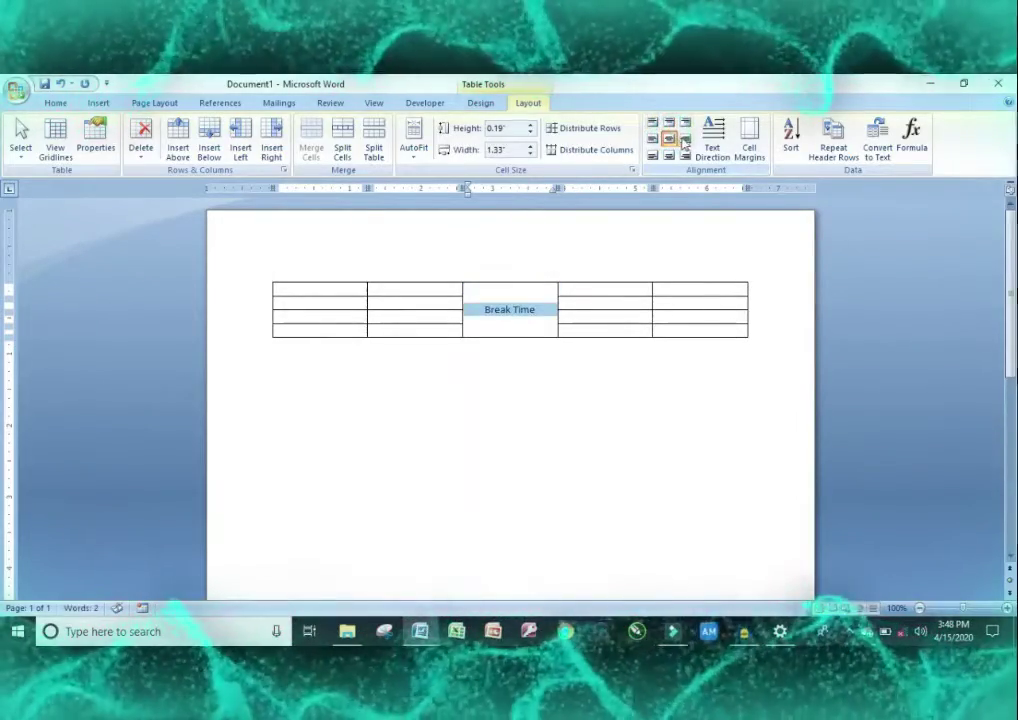
click(685, 138)
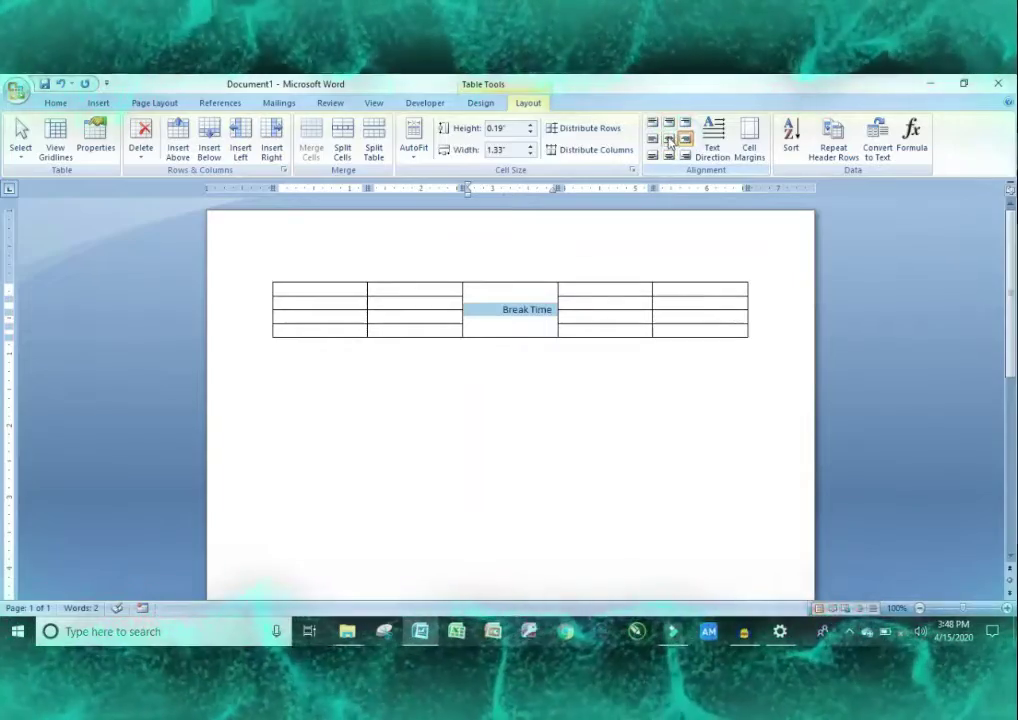
click(670, 138)
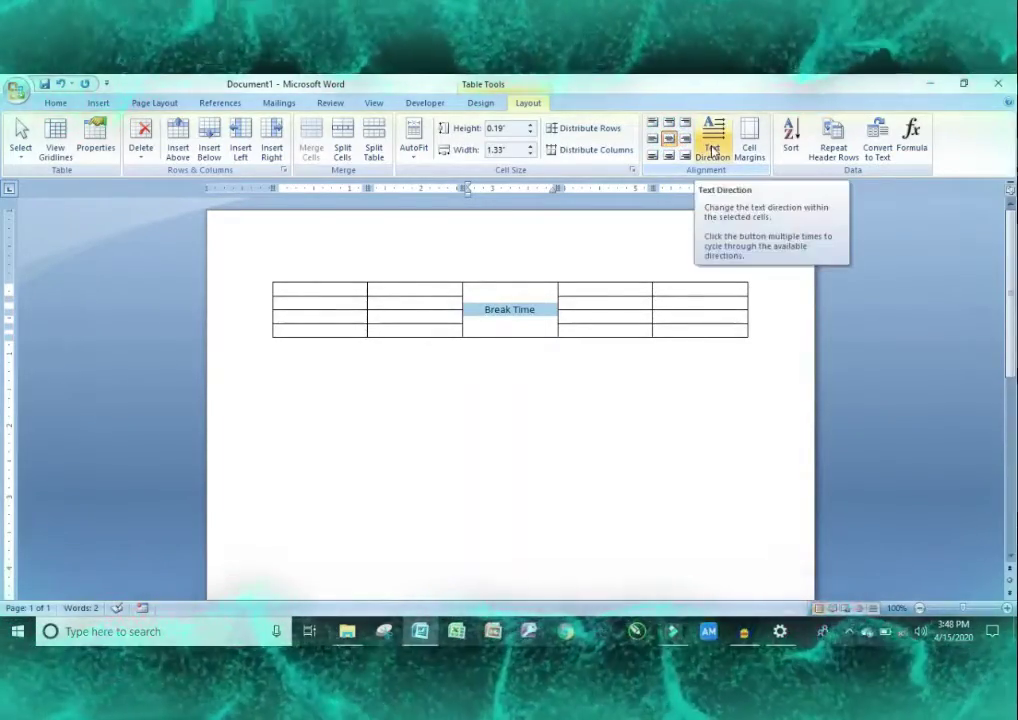
- Cycle the text direction of the Break Time cell until the text runs vertically from top to bottom
click(712, 149)
click(712, 149)
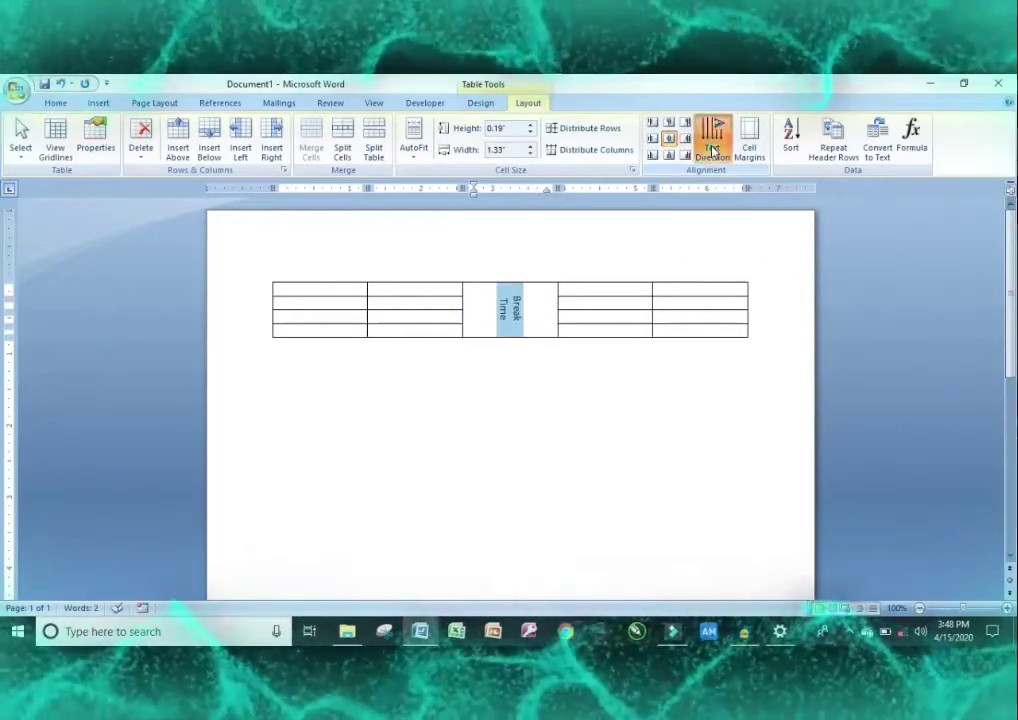
click(712, 149)
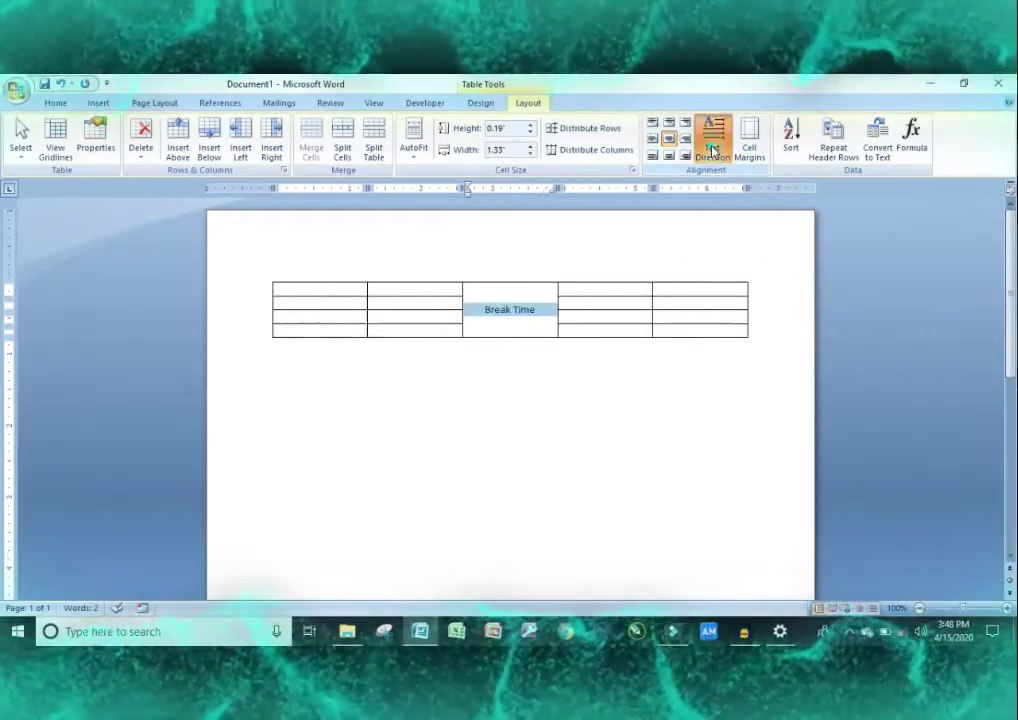
click(712, 149)
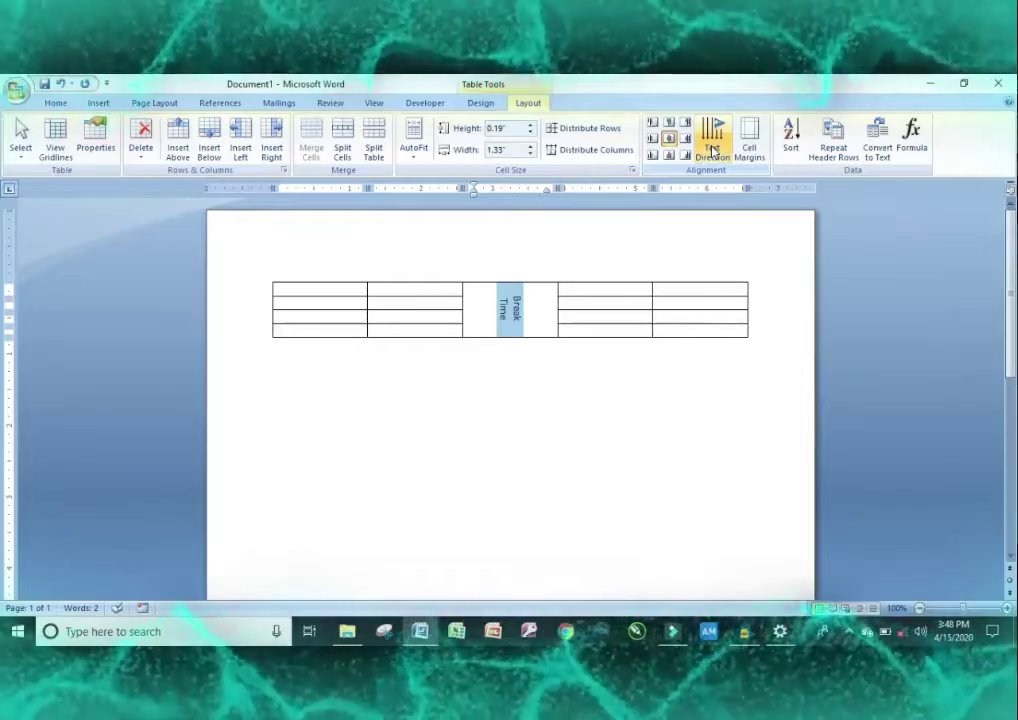
- Split the first cell of the table's top row into 2 columns and 1 row
click(382, 299)
click(339, 291)
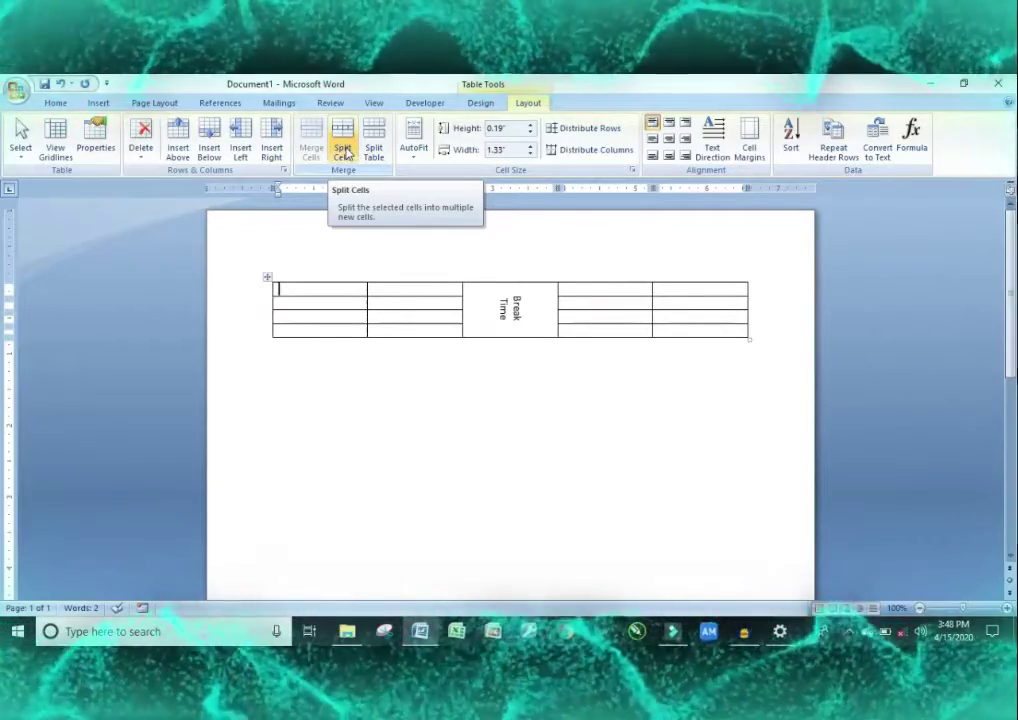
click(343, 150)
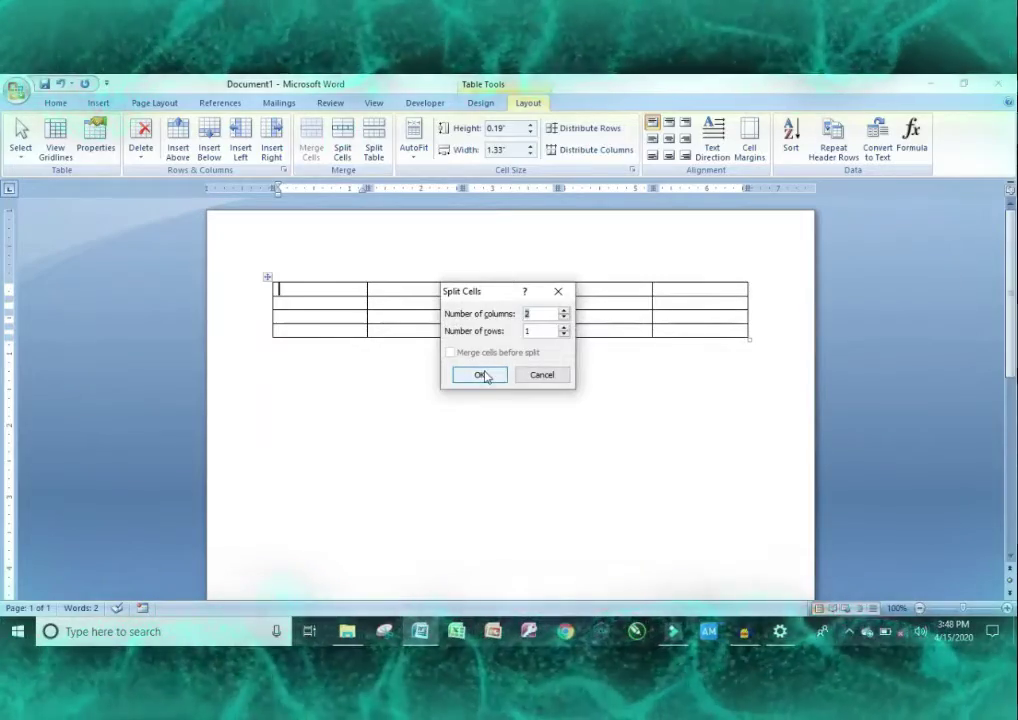
click(484, 376)
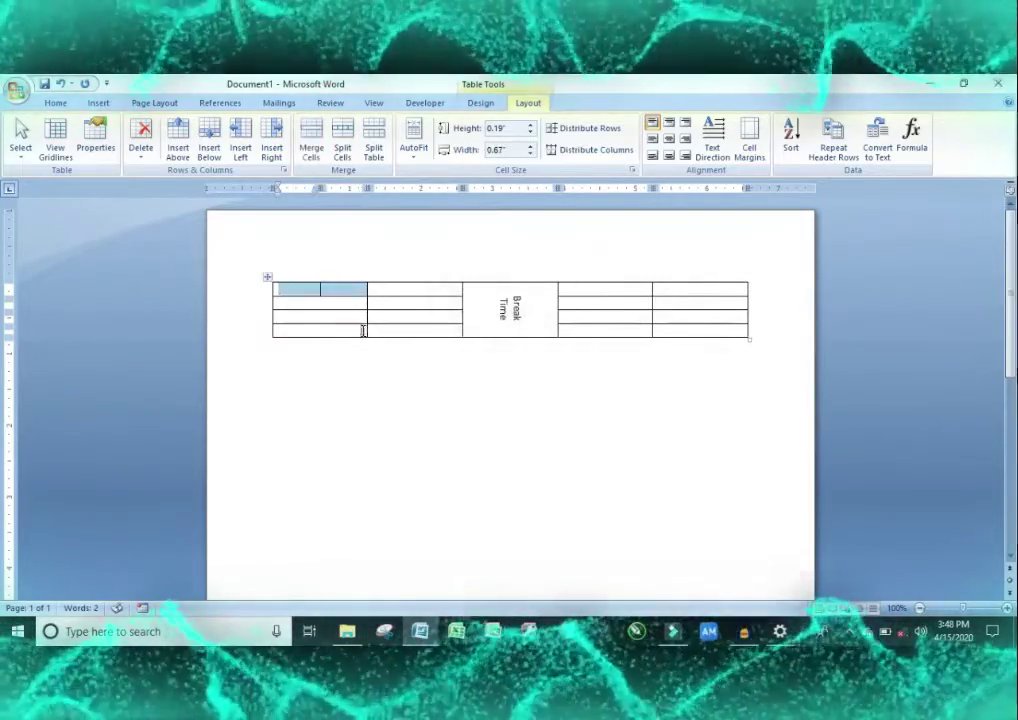
- Try splitting the table in two at its third row, and undo the split
click(345, 318)
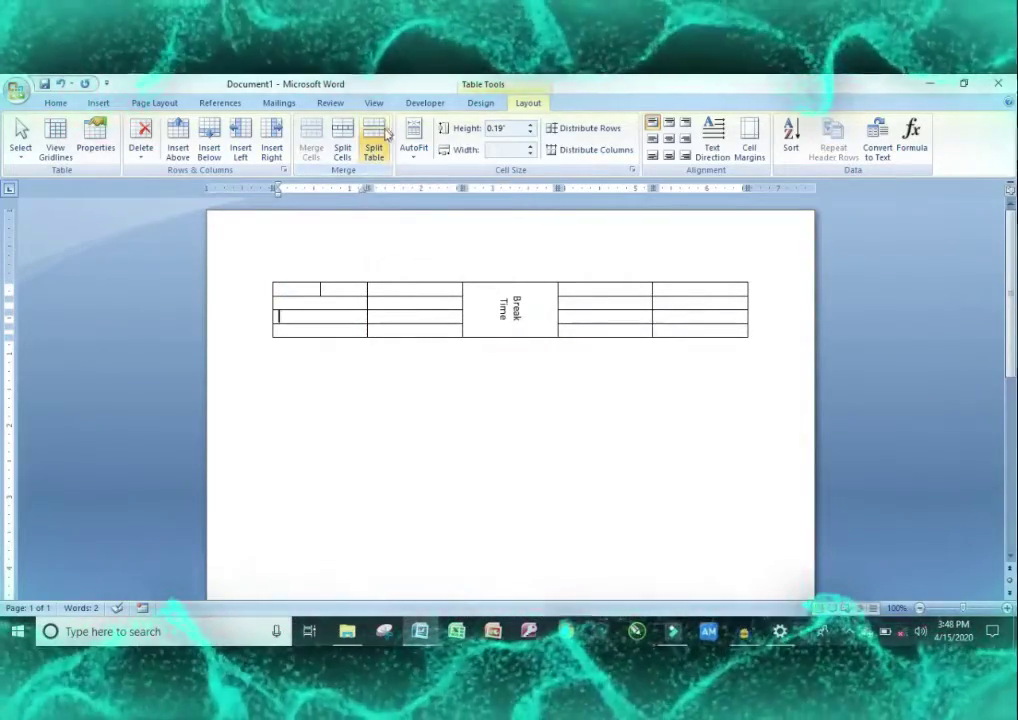
click(380, 144)
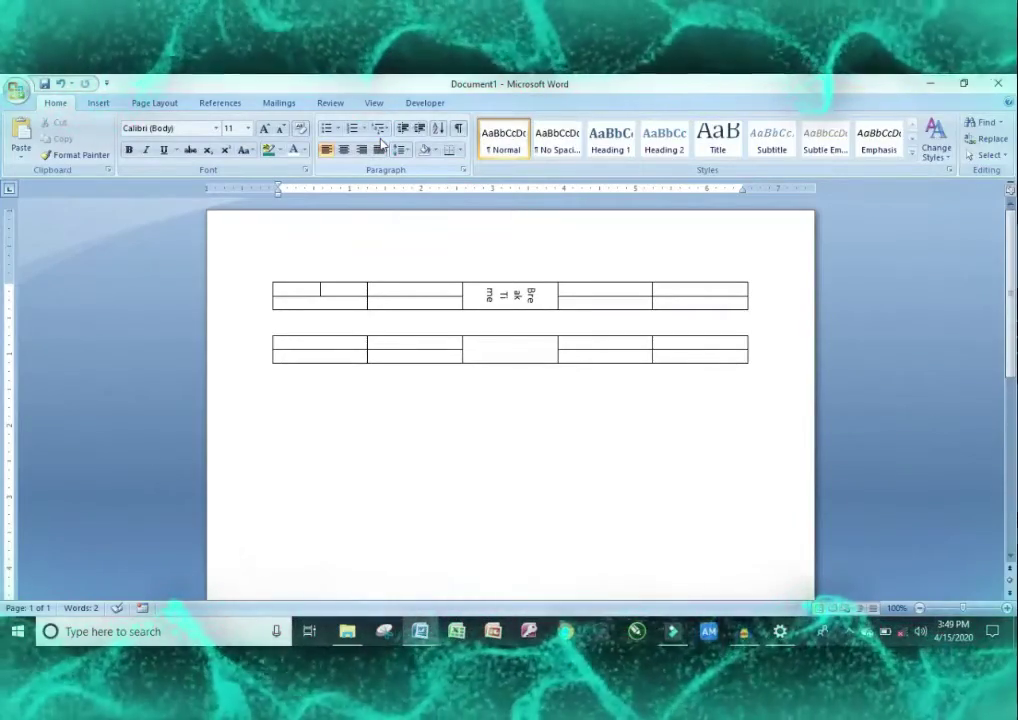
key(ctrl+z)
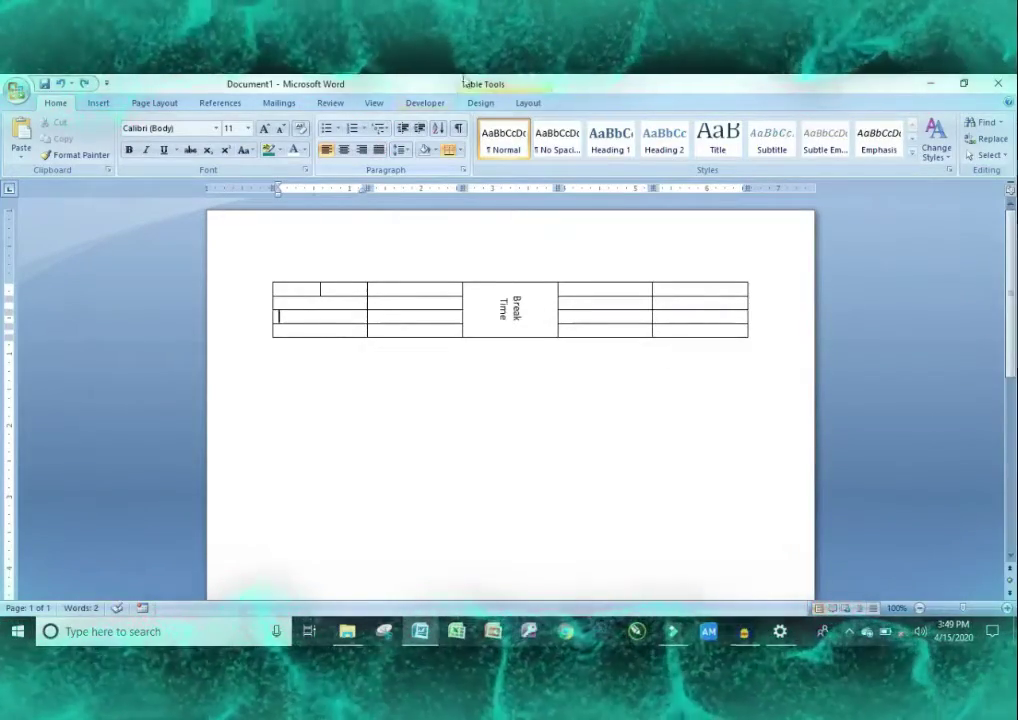
- Turn on the table gridlines and place the cursor in the first cell of the second row
click(522, 104)
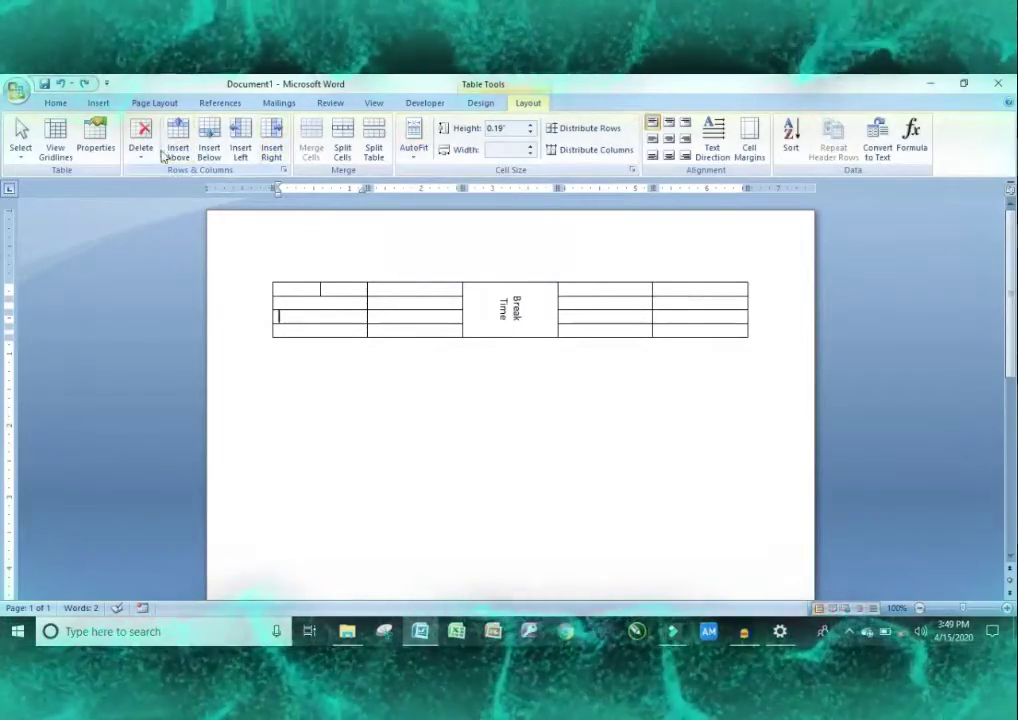
click(57, 147)
click(301, 302)
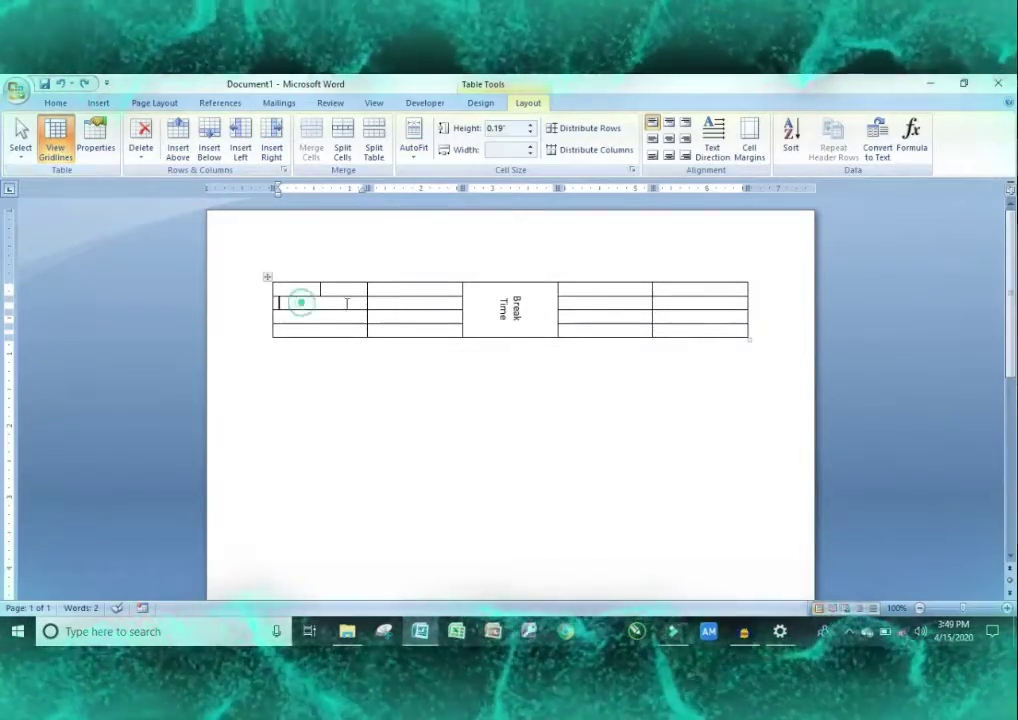
- Apply the teal light table style with shaded banded rows to the table
drag(346, 303, 427, 314)
click(318, 296)
drag(318, 296, 312, 297)
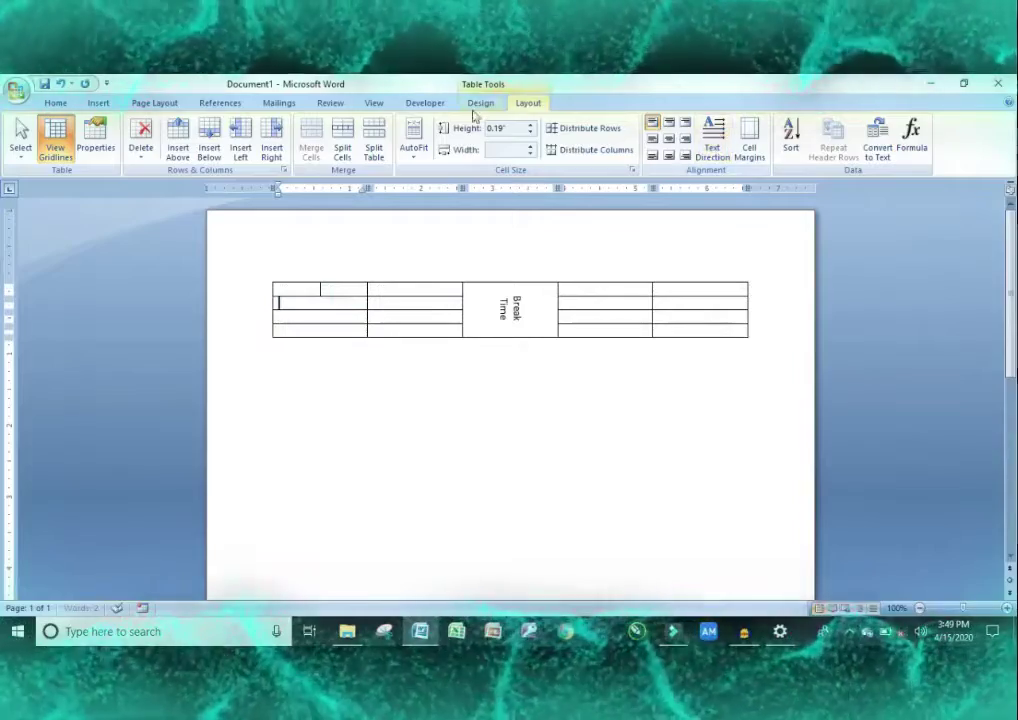
click(485, 106)
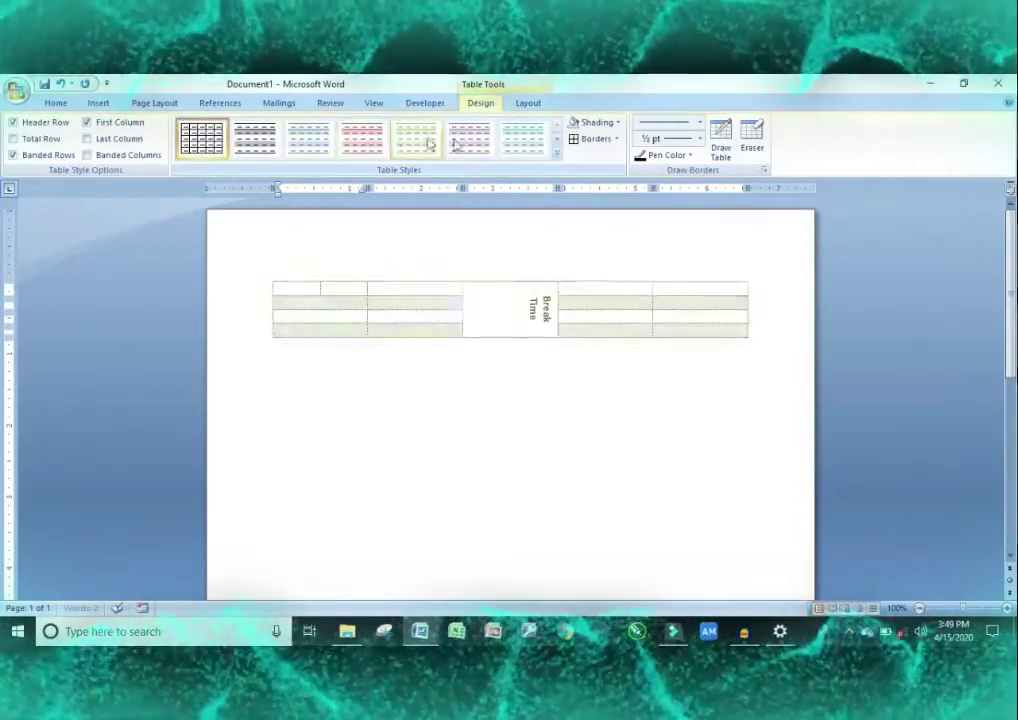
click(506, 140)
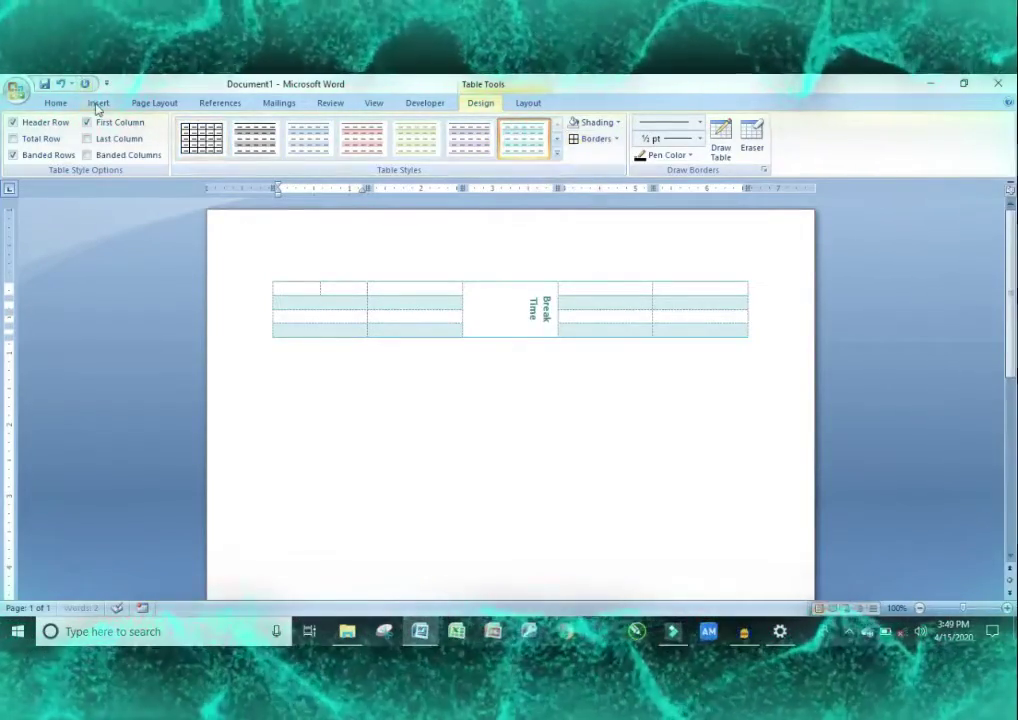
- Insert the Samunder picture from the Desktop folder into the first cell of the table's second row
click(98, 104)
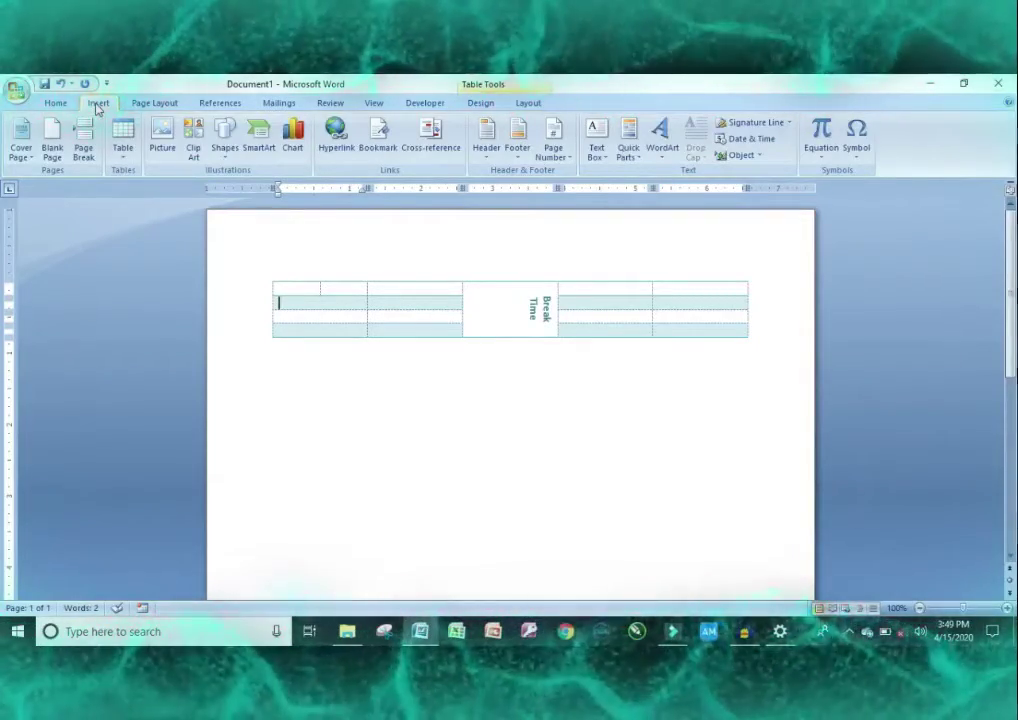
click(162, 137)
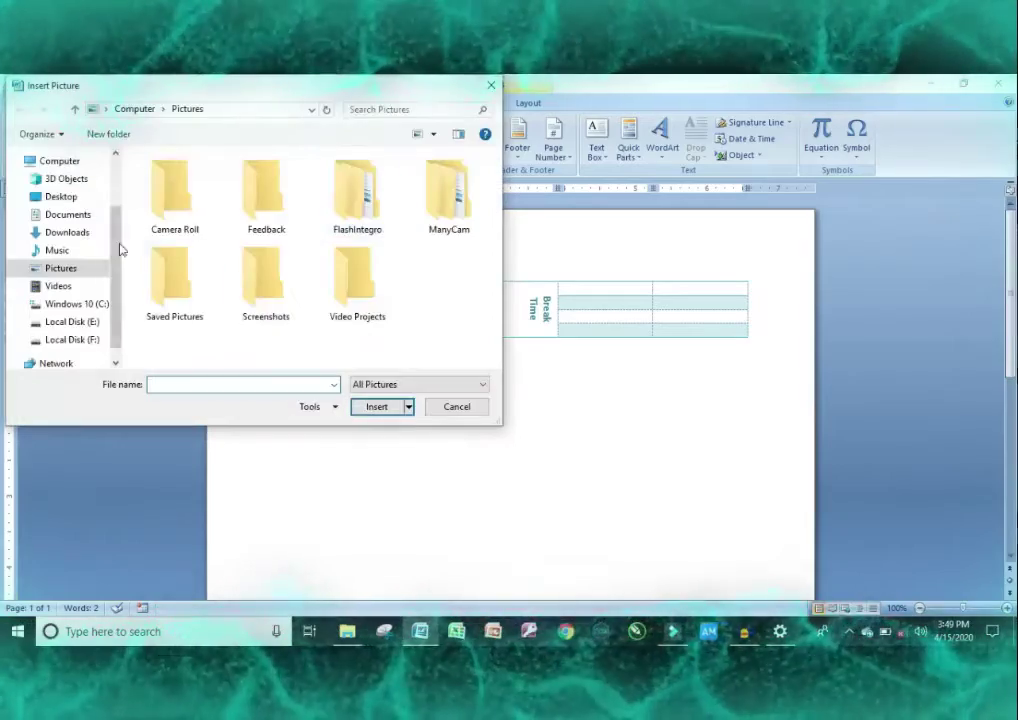
click(60, 286)
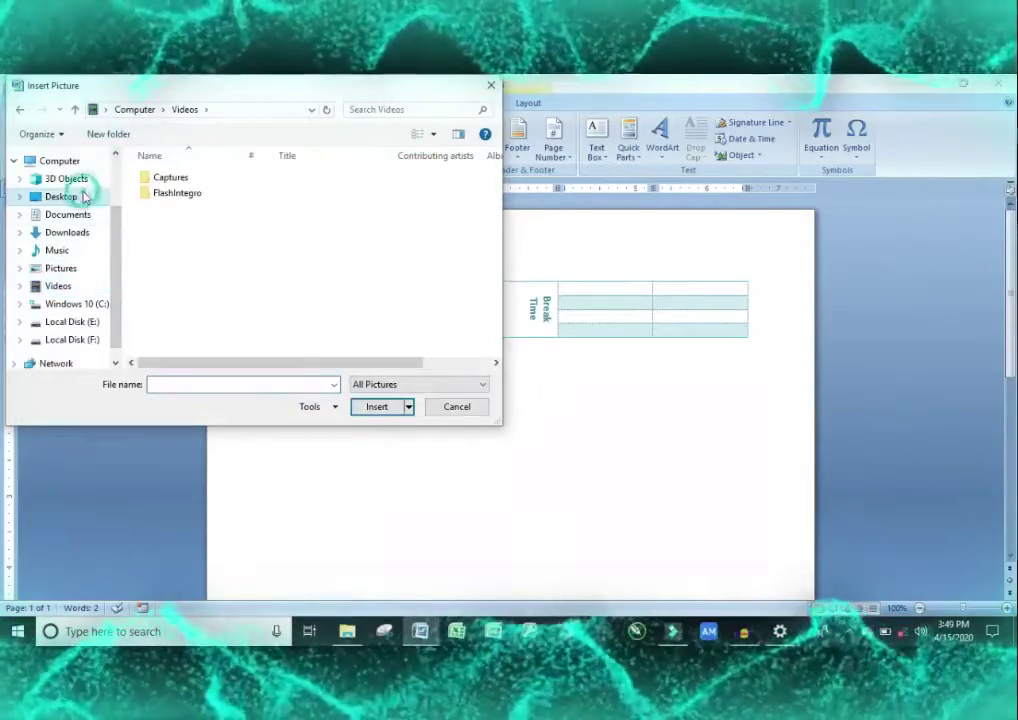
click(83, 197)
drag(495, 170, 494, 325)
click(232, 246)
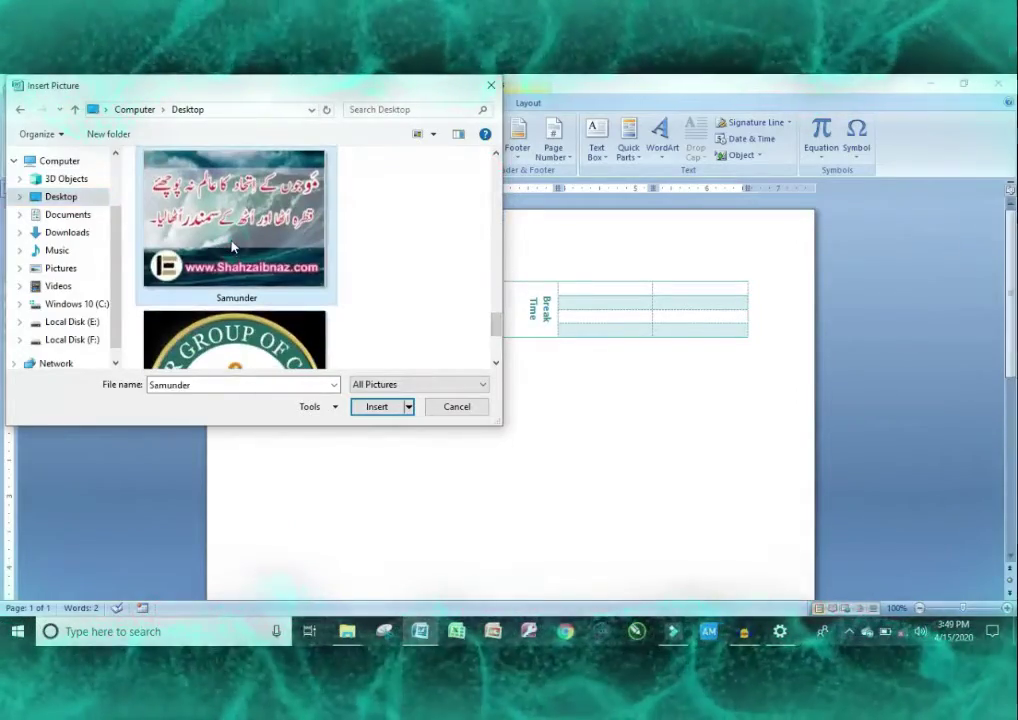
click(376, 407)
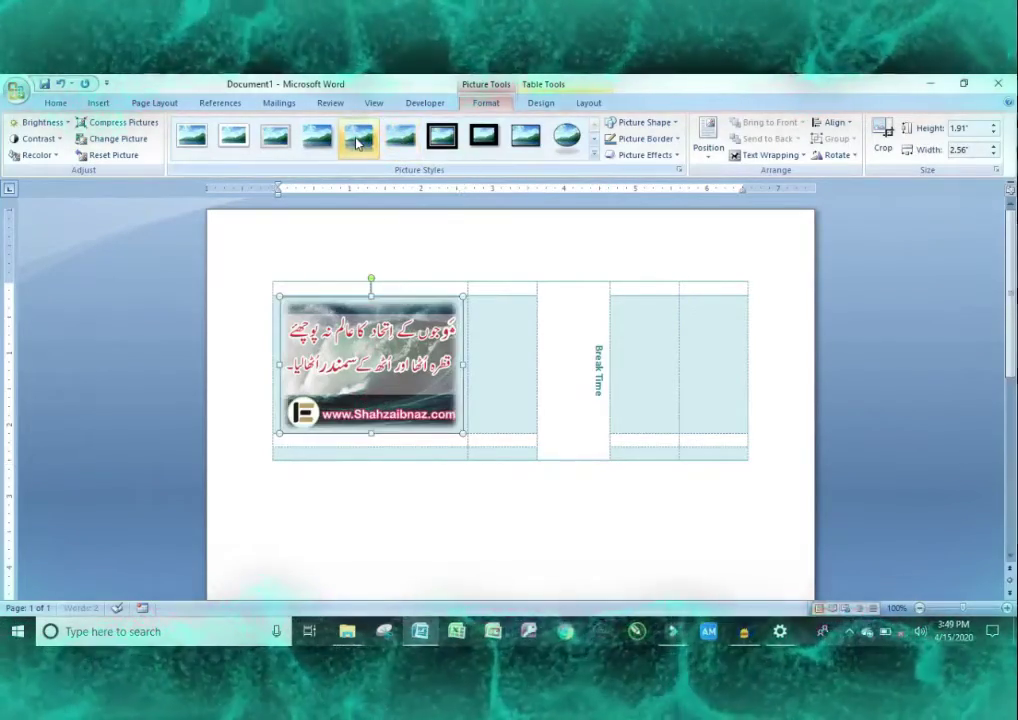
- Try out picture styles on the Samunder picture in the table and apply the black bevelled oval style
click(275, 135)
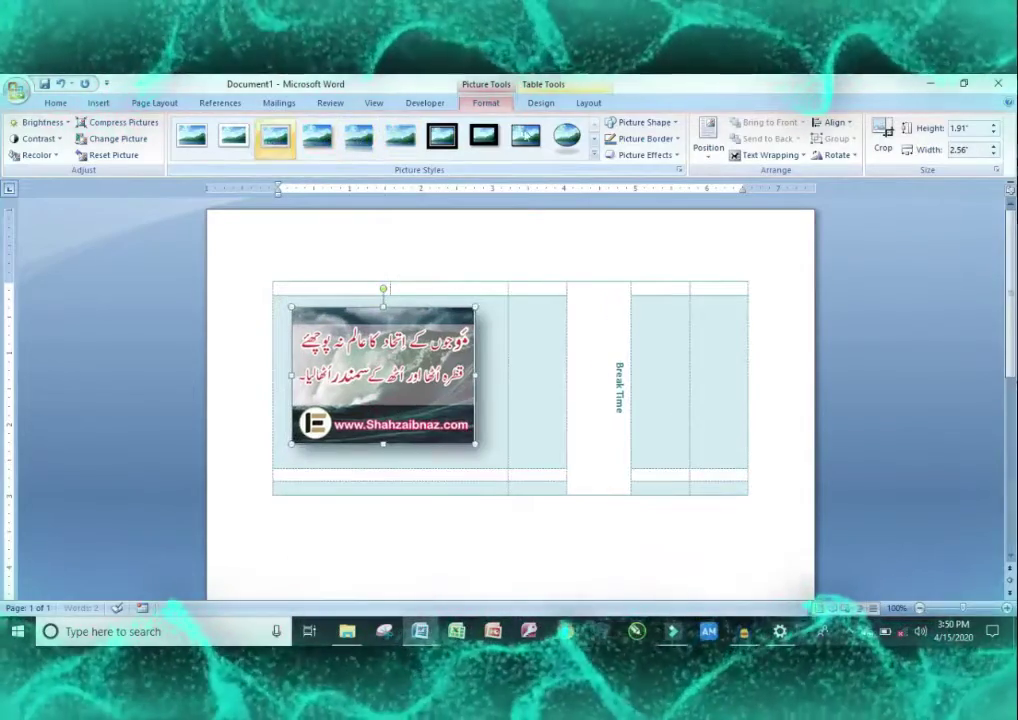
click(566, 135)
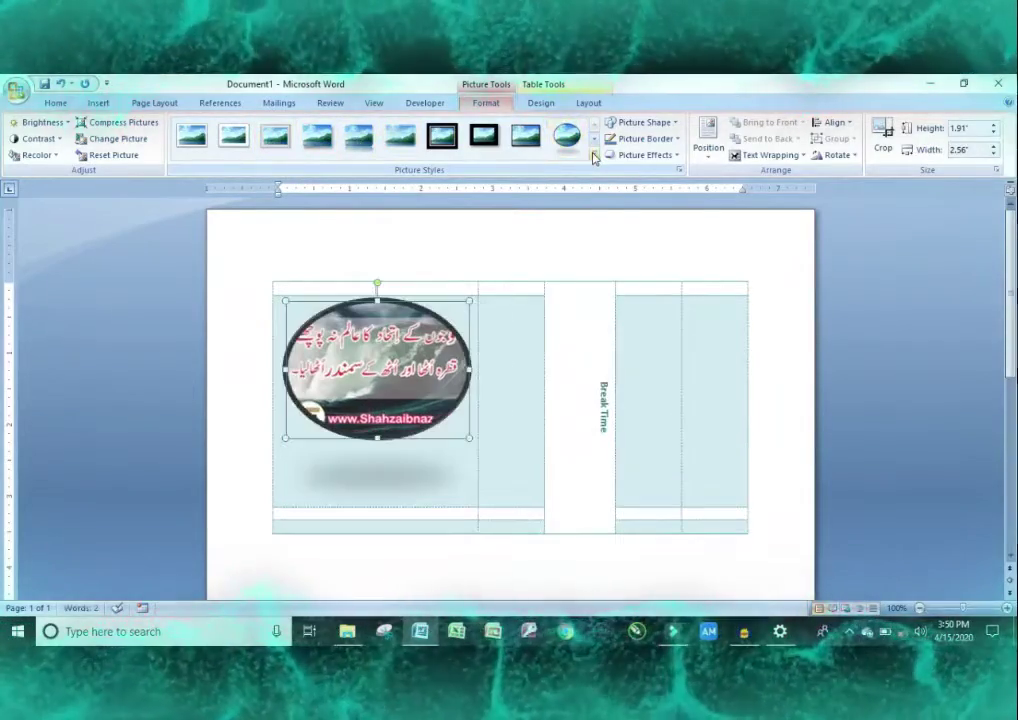
click(593, 158)
click(768, 534)
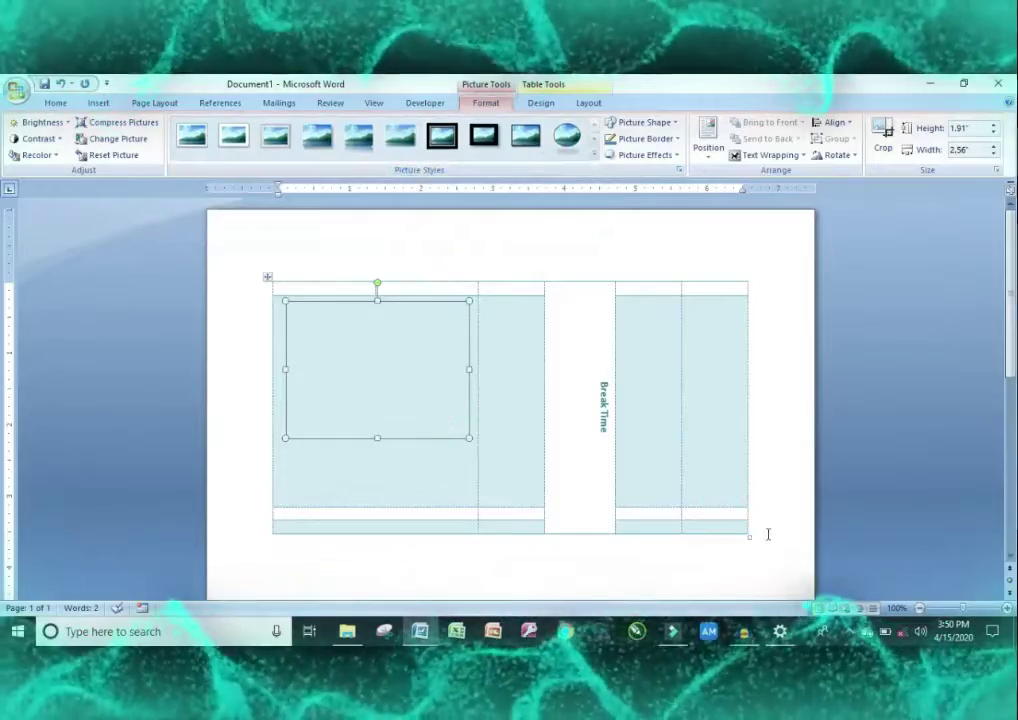
- Make the table narrower, ending about 5 inches across the ruler, and delete the row that holds the picture
drag(748, 540, 514, 413)
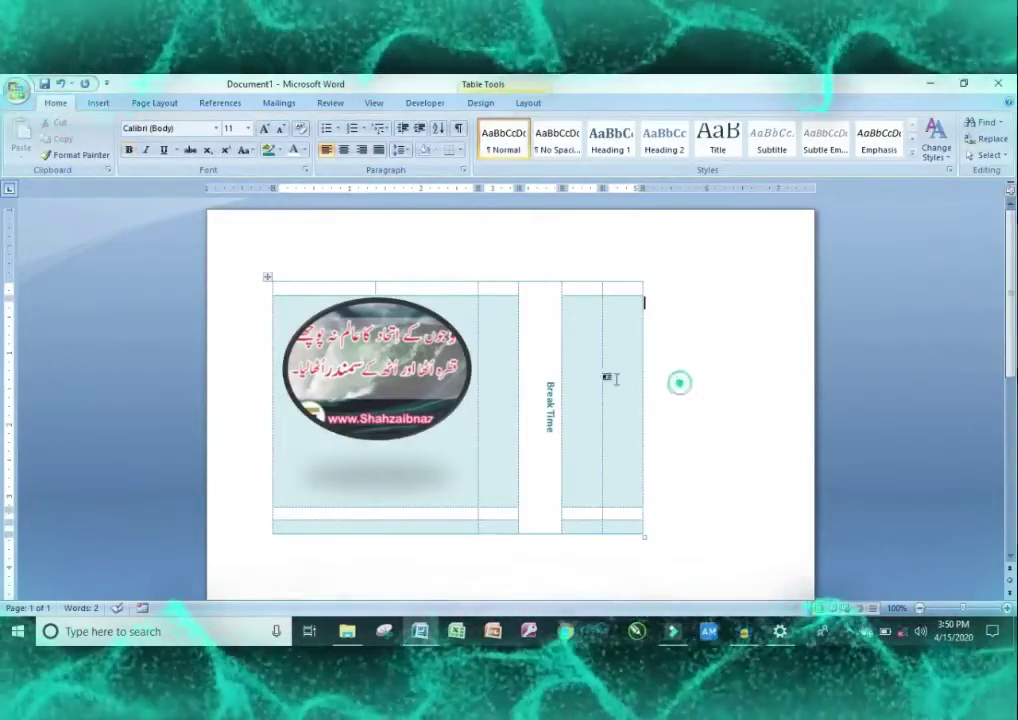
drag(630, 292, 315, 348)
key(Delete)
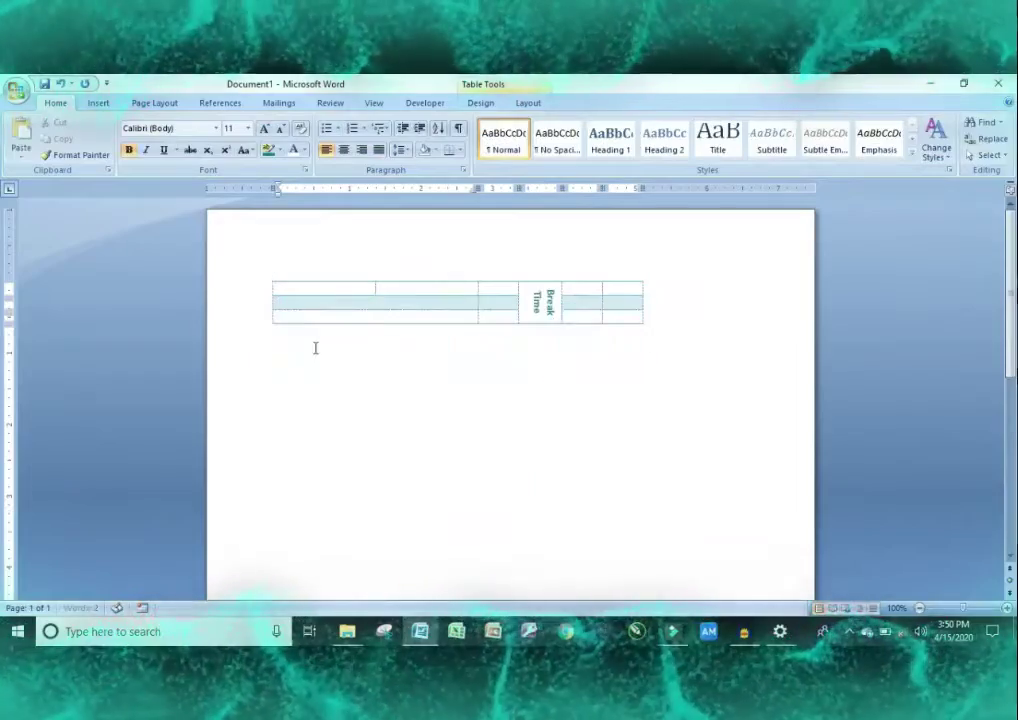
- Select the whole table and clear the text from its cells
click(563, 337)
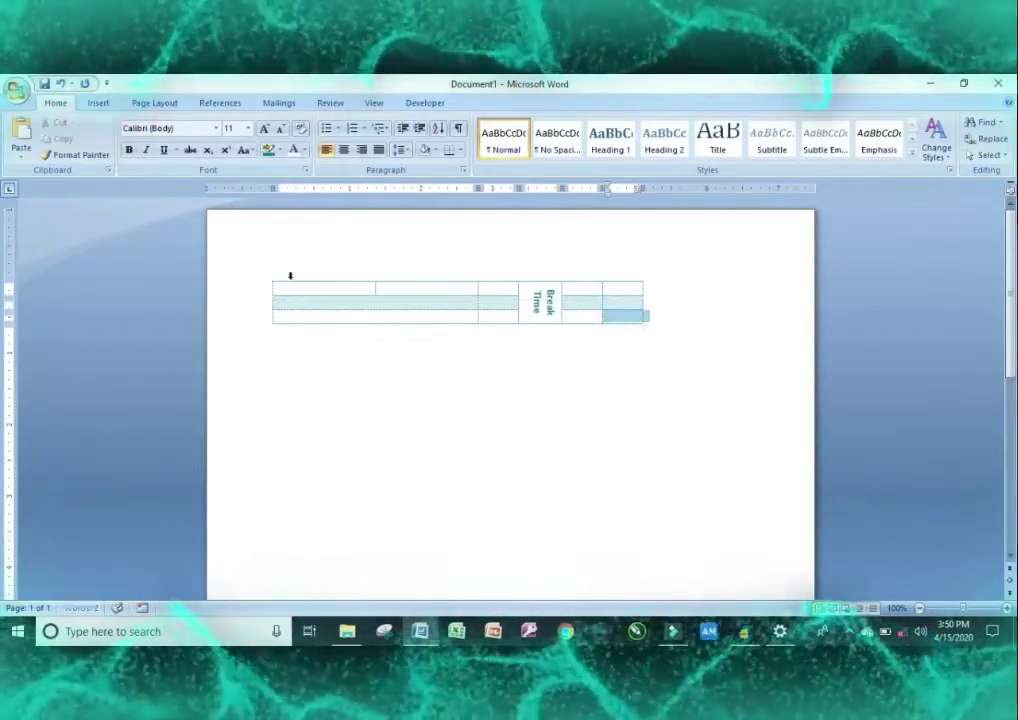
click(324, 313)
click(268, 276)
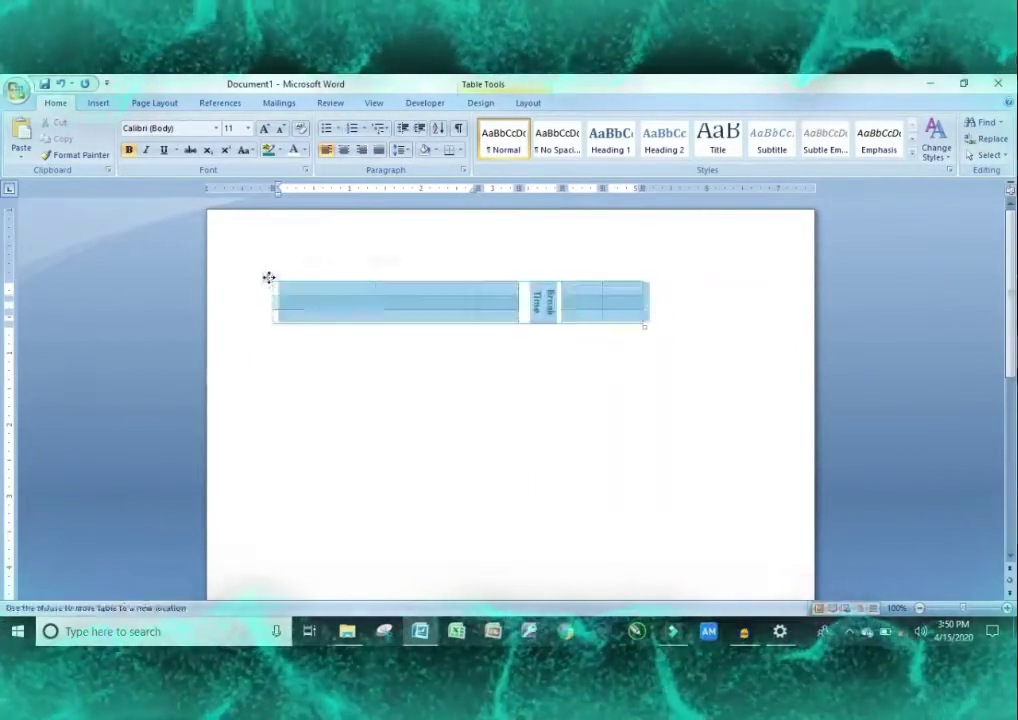
right_click(268, 277)
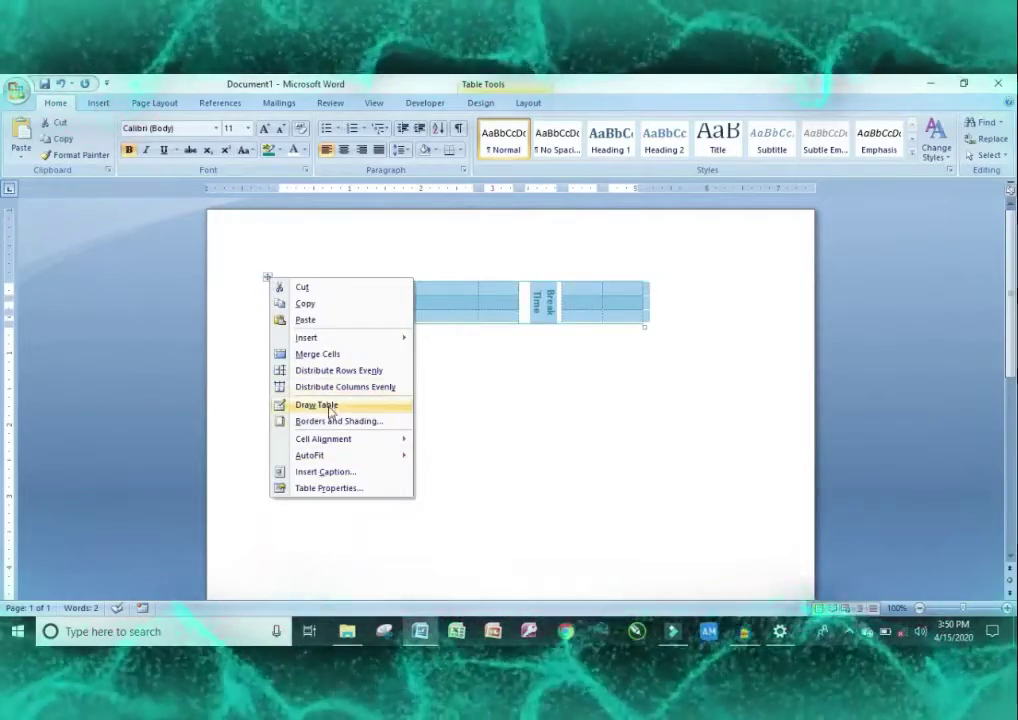
click(276, 287)
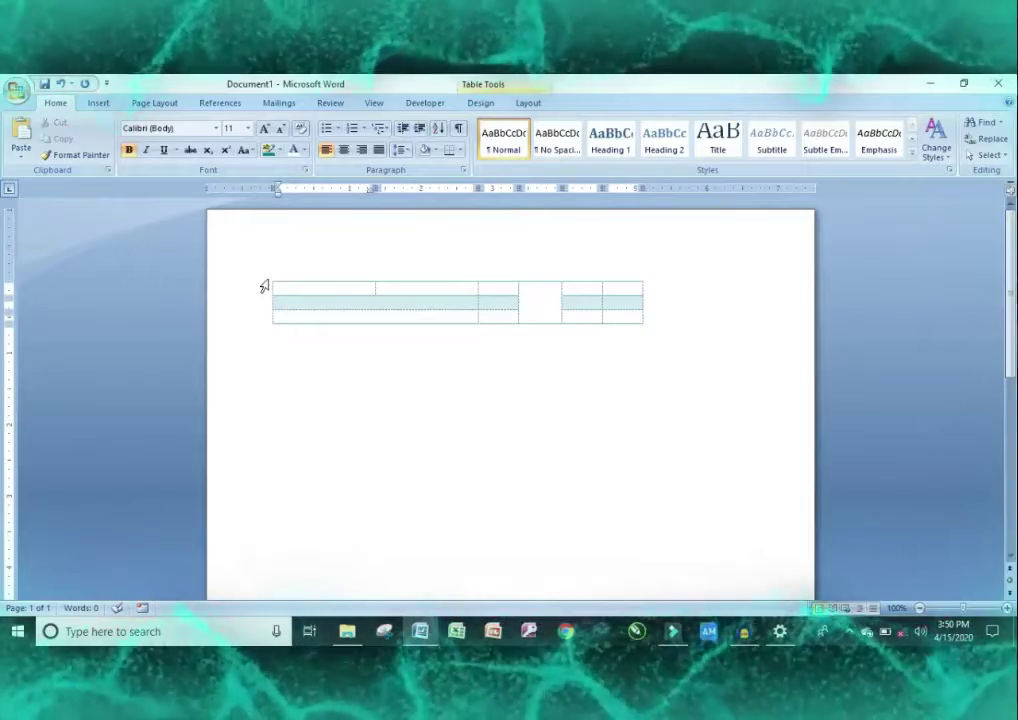
- Delete the whole table from the document
click(528, 103)
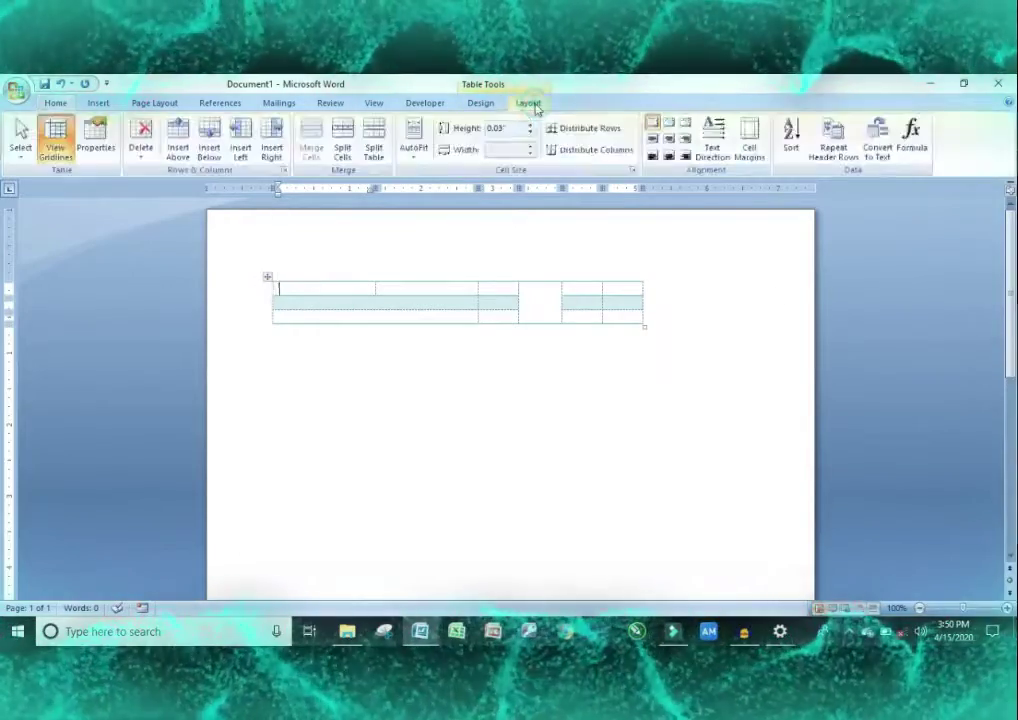
click(481, 103)
click(528, 103)
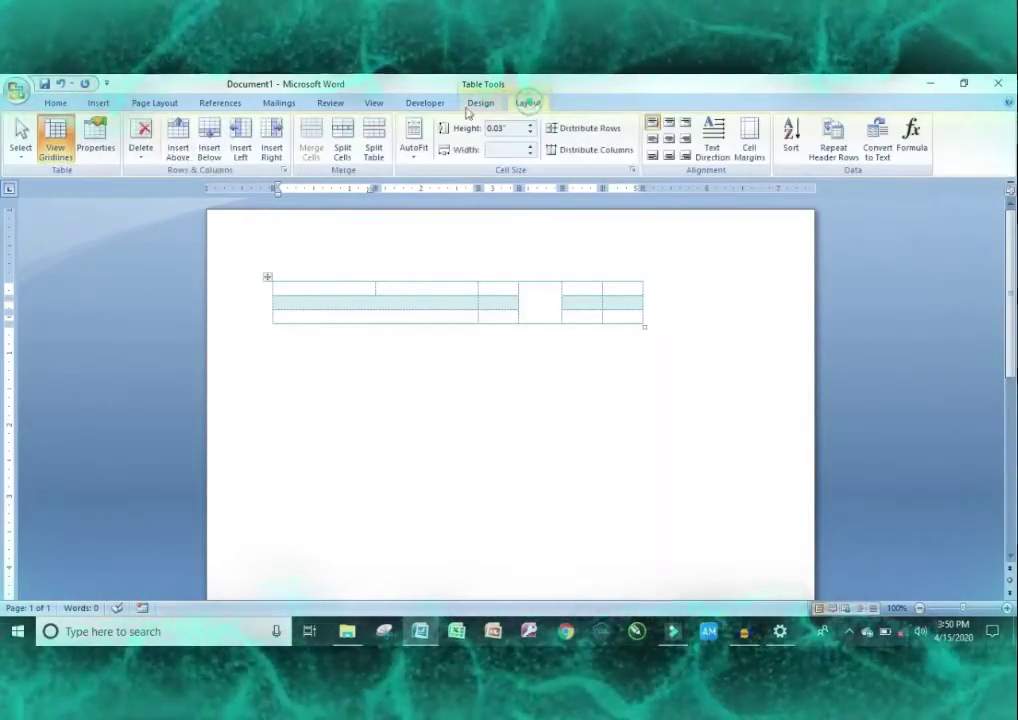
click(141, 140)
click(164, 221)
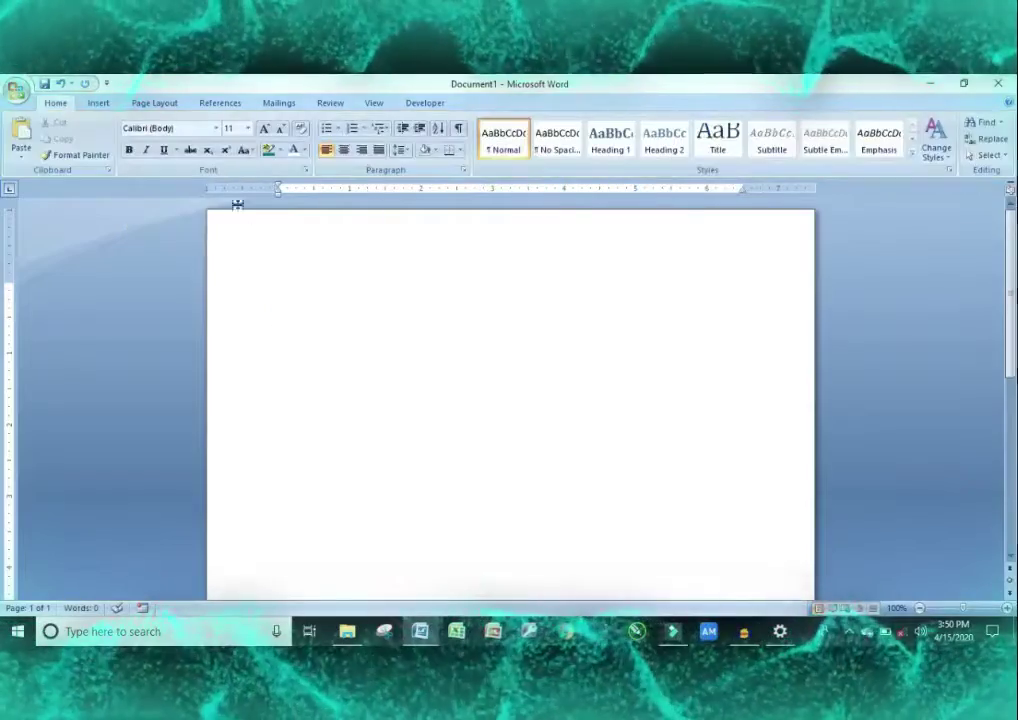
- Try to insert the round official logo picture from the Desktop folder into the blank page
click(97, 102)
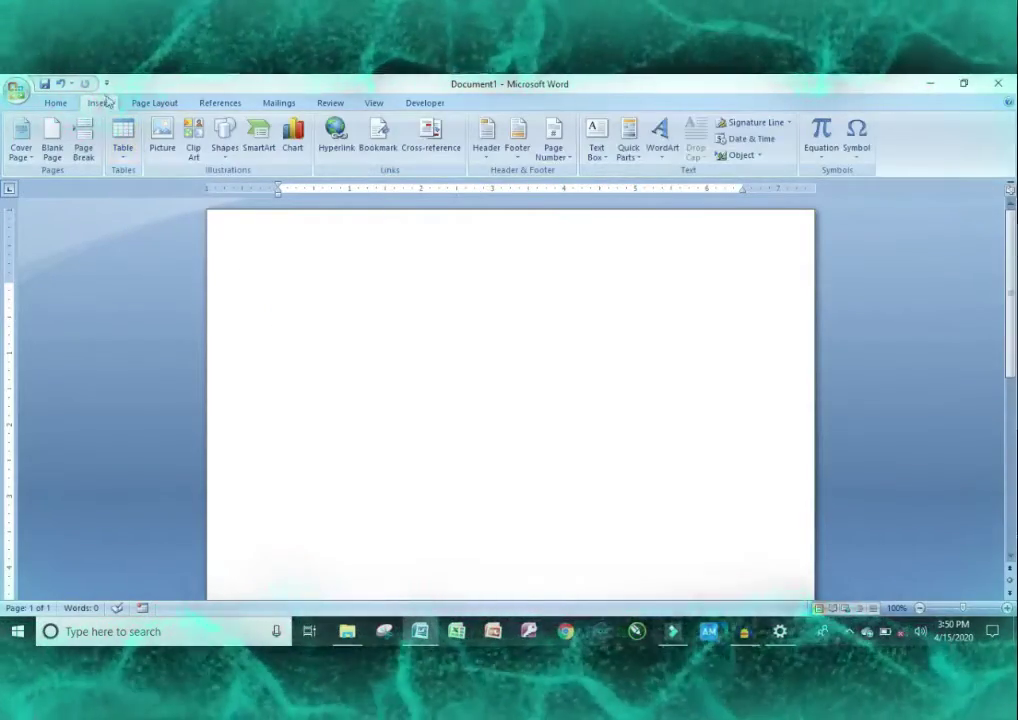
click(163, 129)
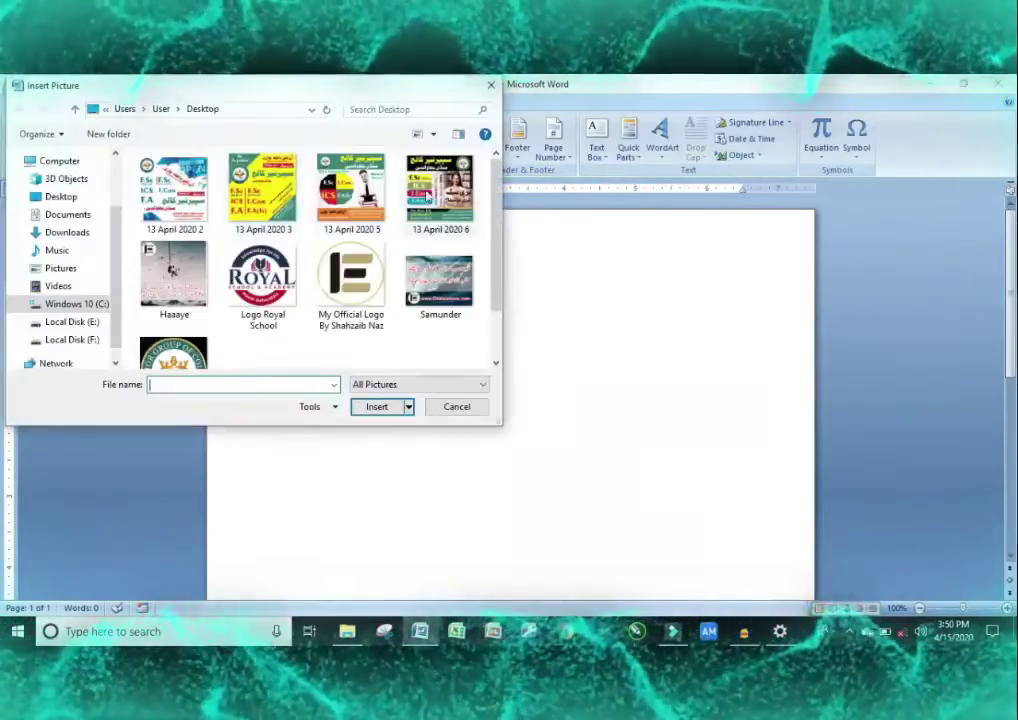
click(360, 273)
double_click(360, 273)
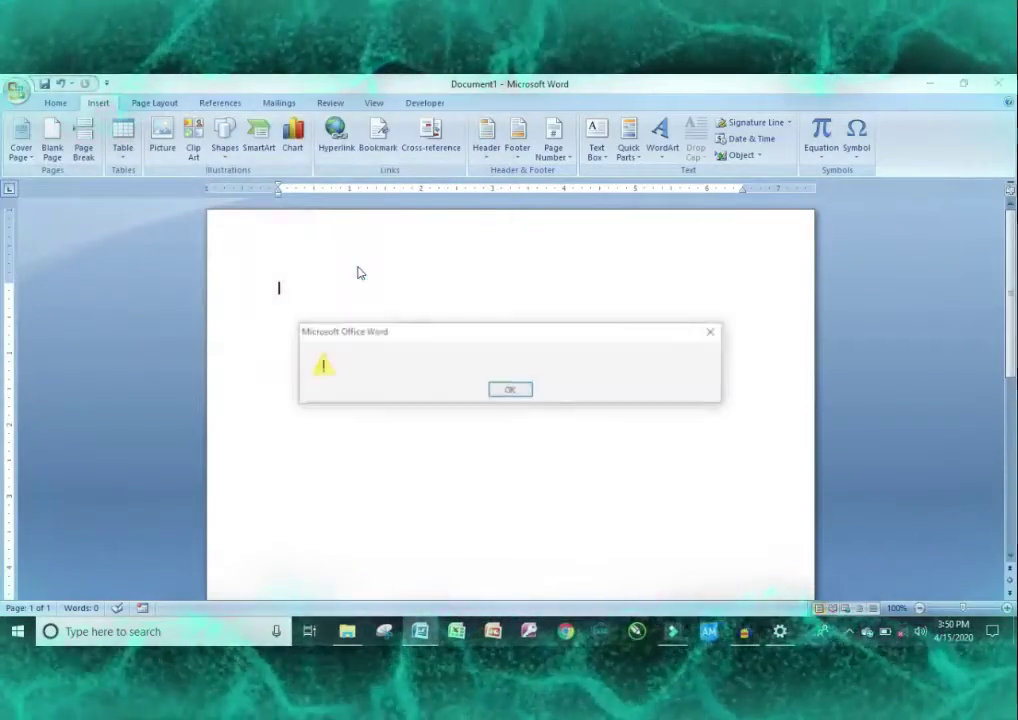
click(509, 389)
- Insert the Samunder picture from the Desktop folder into the blank page
click(162, 131)
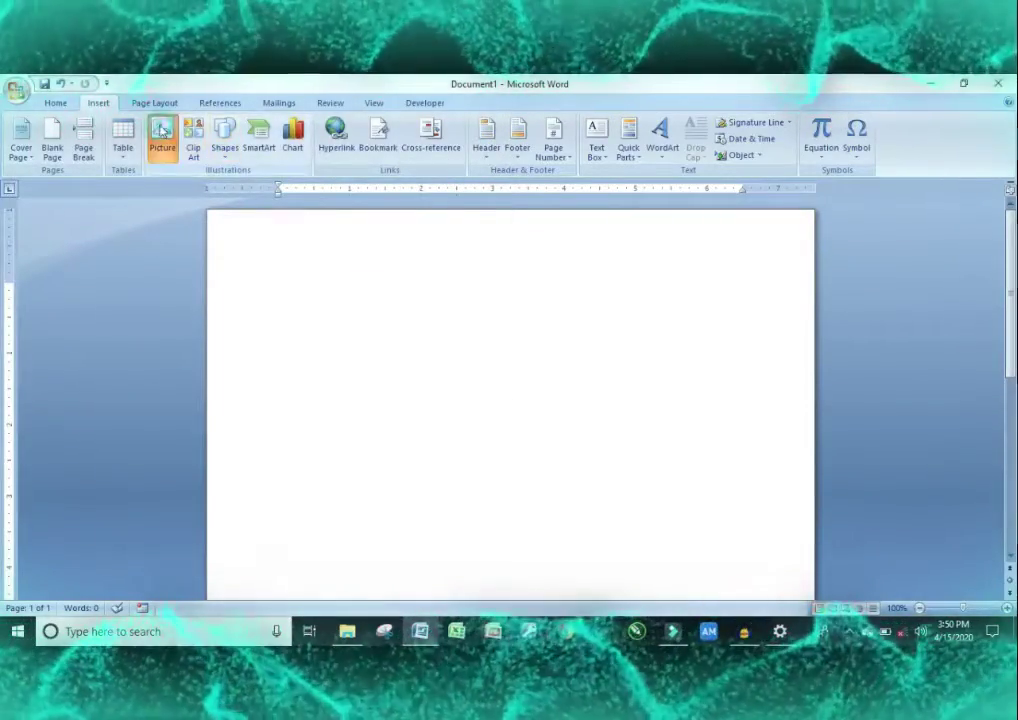
click(441, 285)
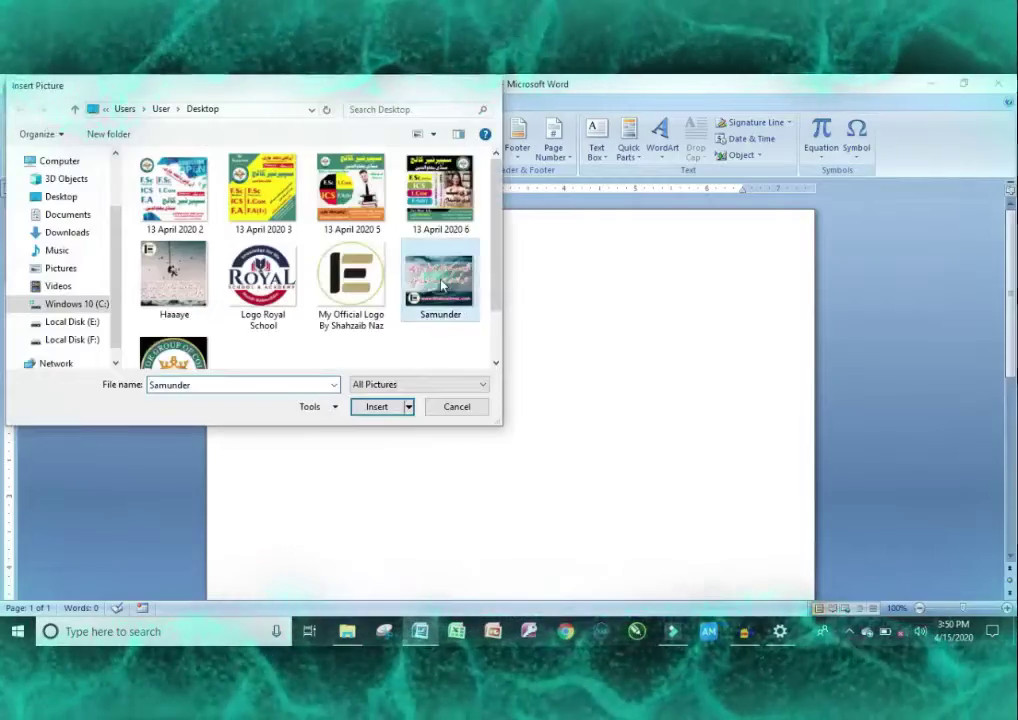
double_click(441, 287)
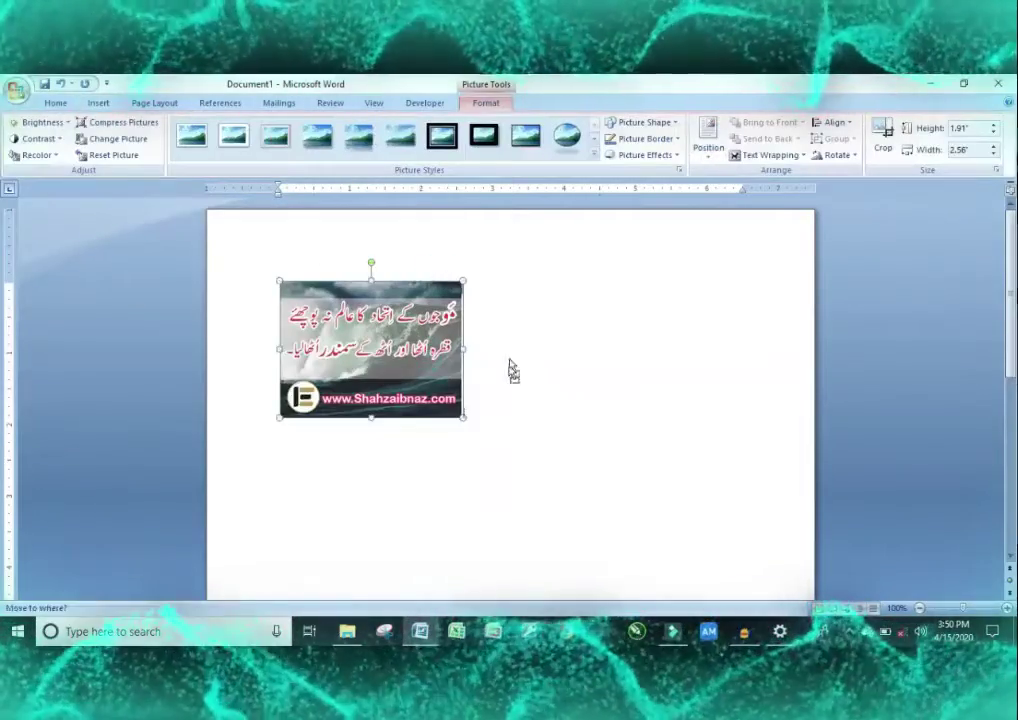
- Resize the picture to about 2.42" high by 3.24" wide and give it the black bevelled oval style
drag(490, 418, 628, 453)
drag(575, 430, 575, 430)
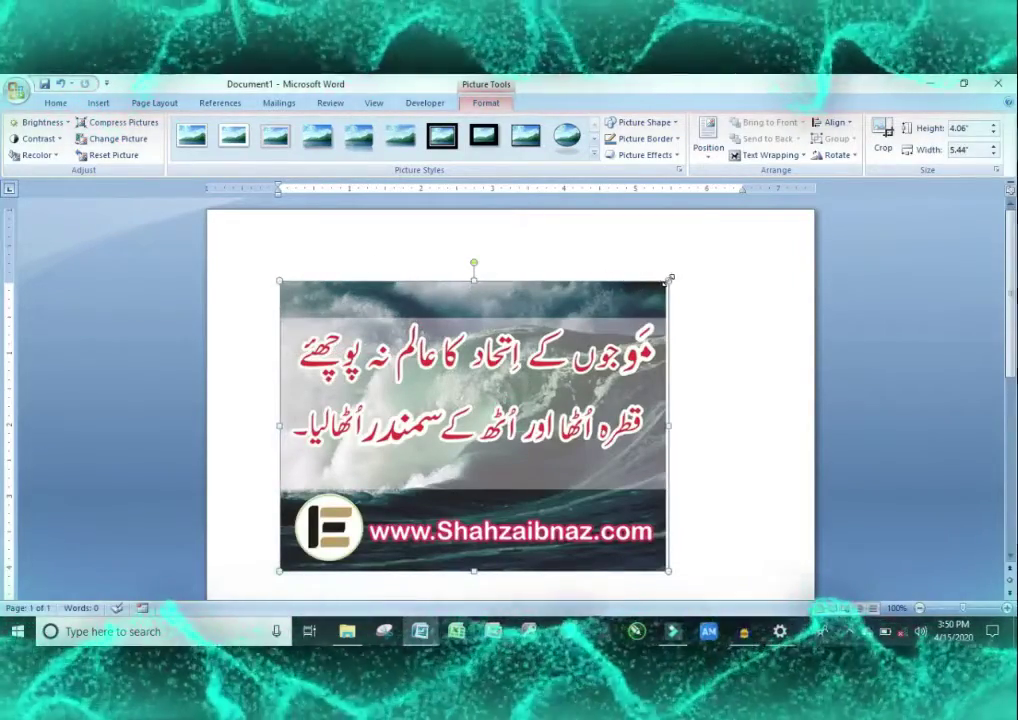
drag(668, 281, 461, 402)
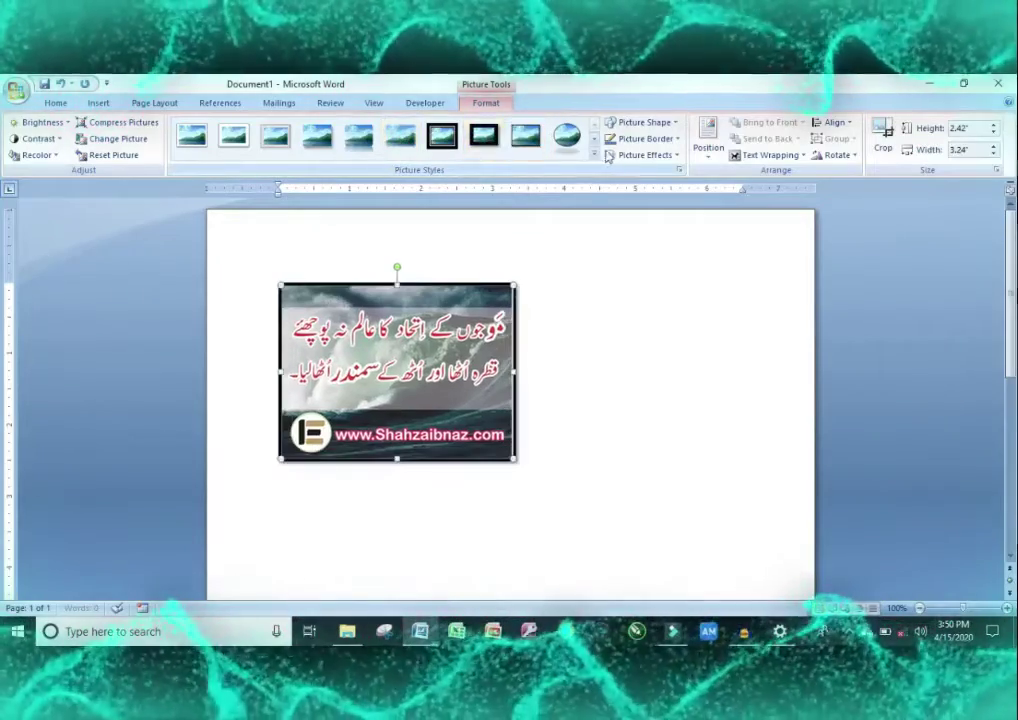
click(484, 143)
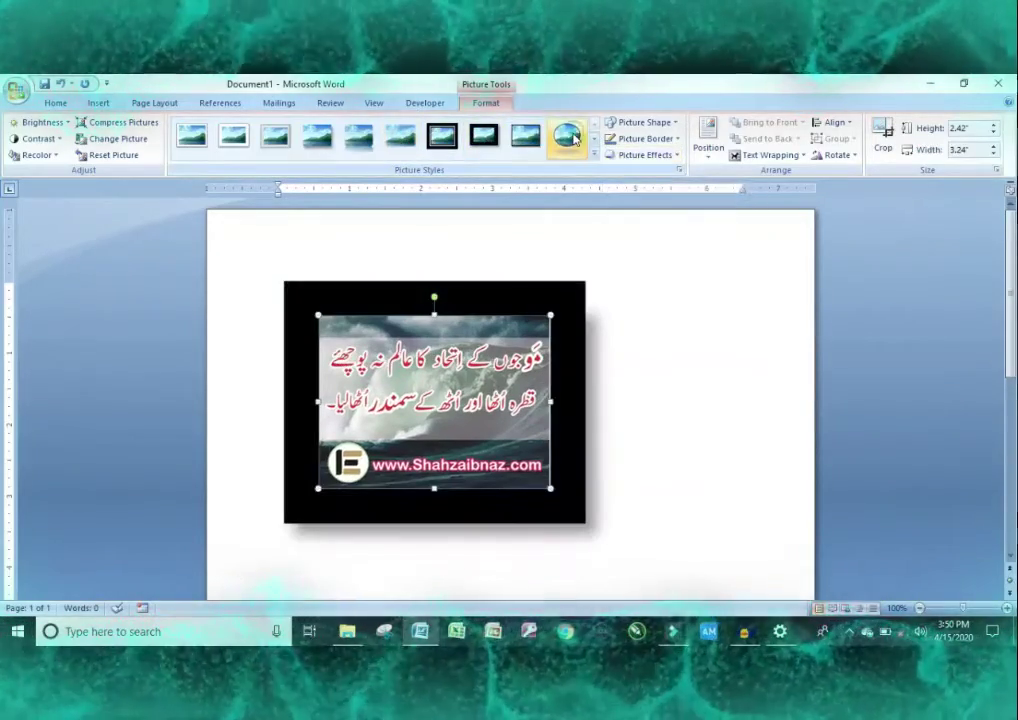
click(573, 138)
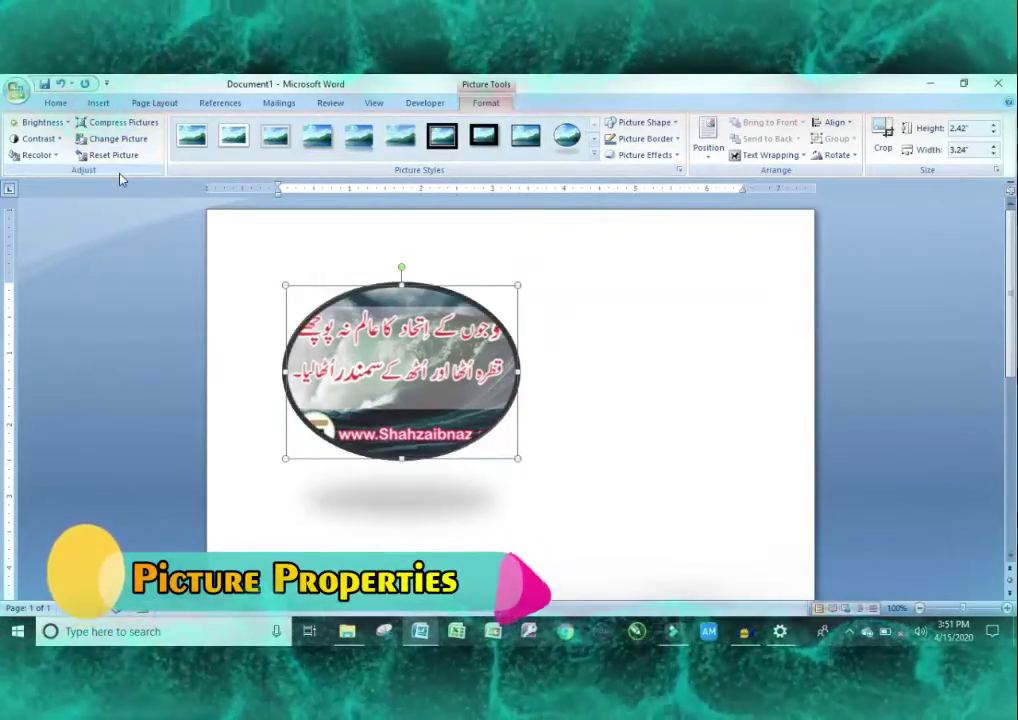
- Apply a parallel 3-D rotation effect to the oval picture, and delete the picture
click(644, 156)
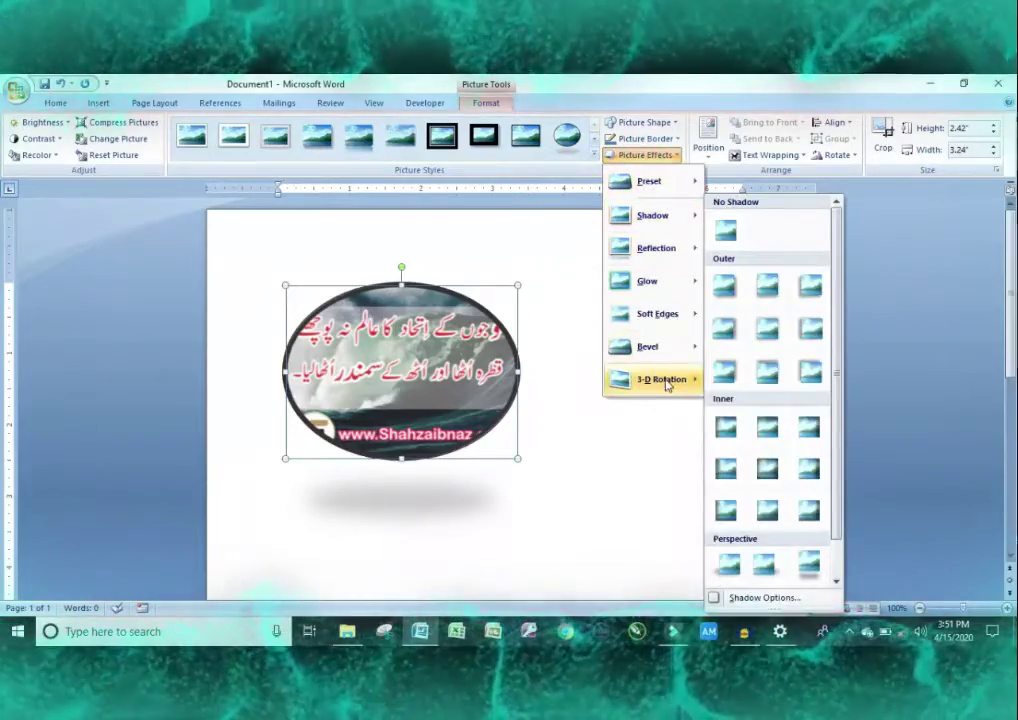
mouse_move(667, 384)
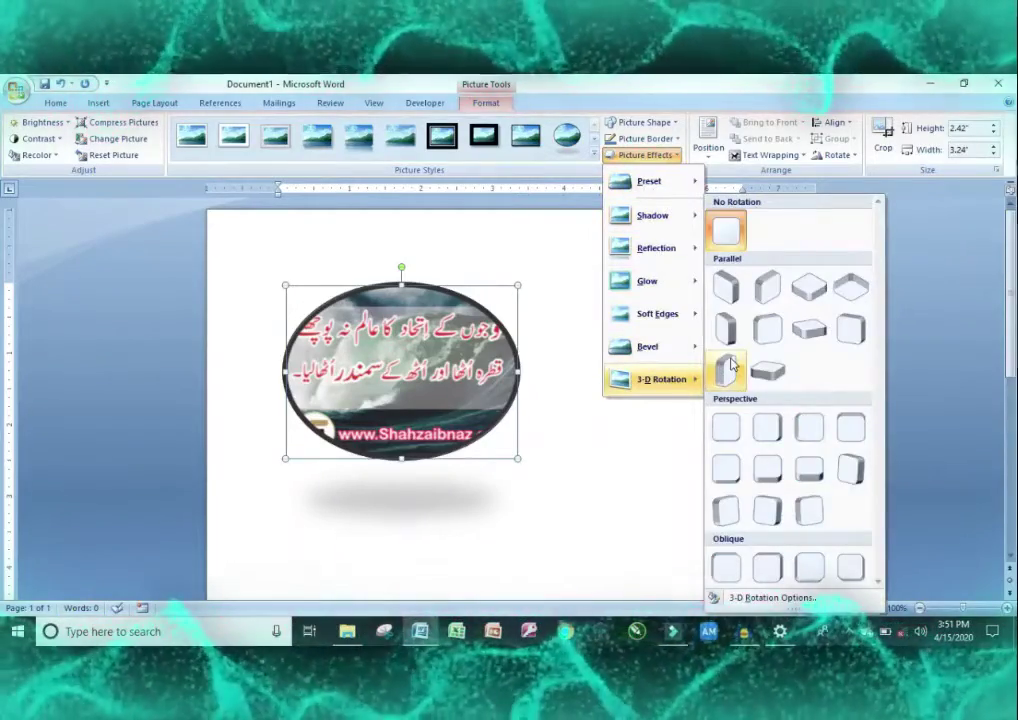
click(728, 364)
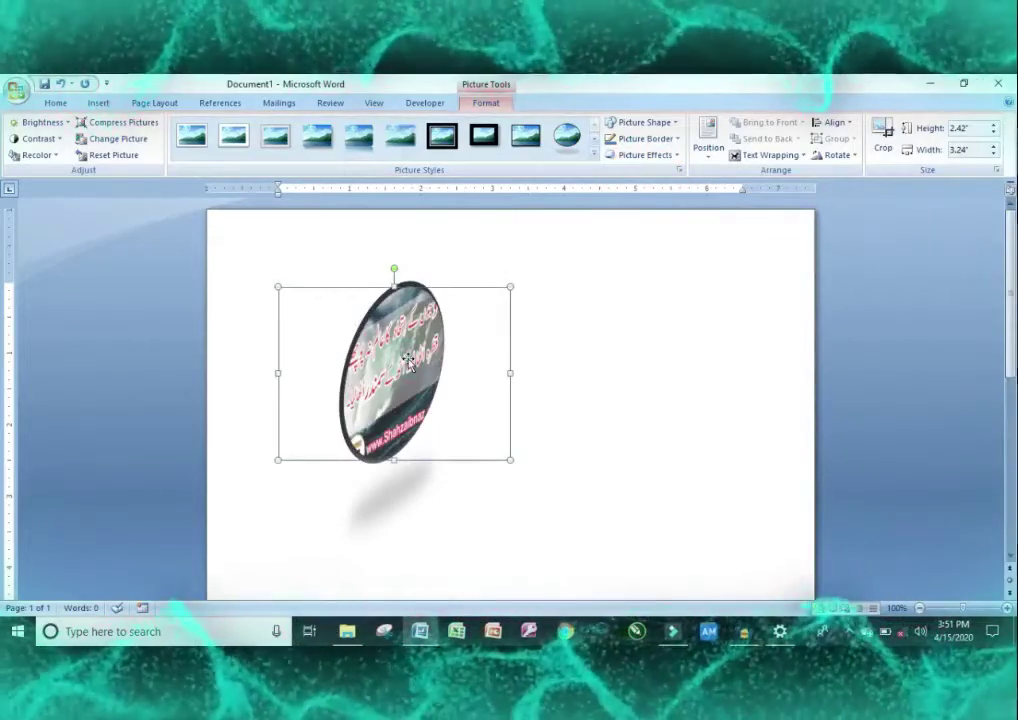
key(Delete)
- Draw a circle about 1.69" high by 1.72" wide near the upper left of the page with the oval shape
click(96, 103)
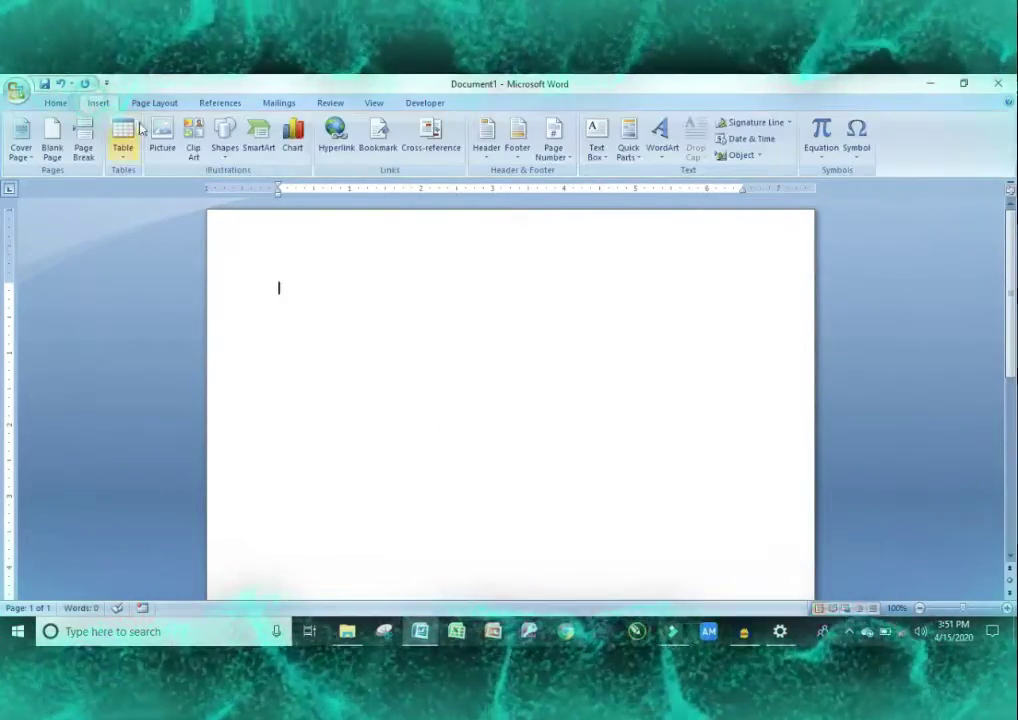
click(226, 138)
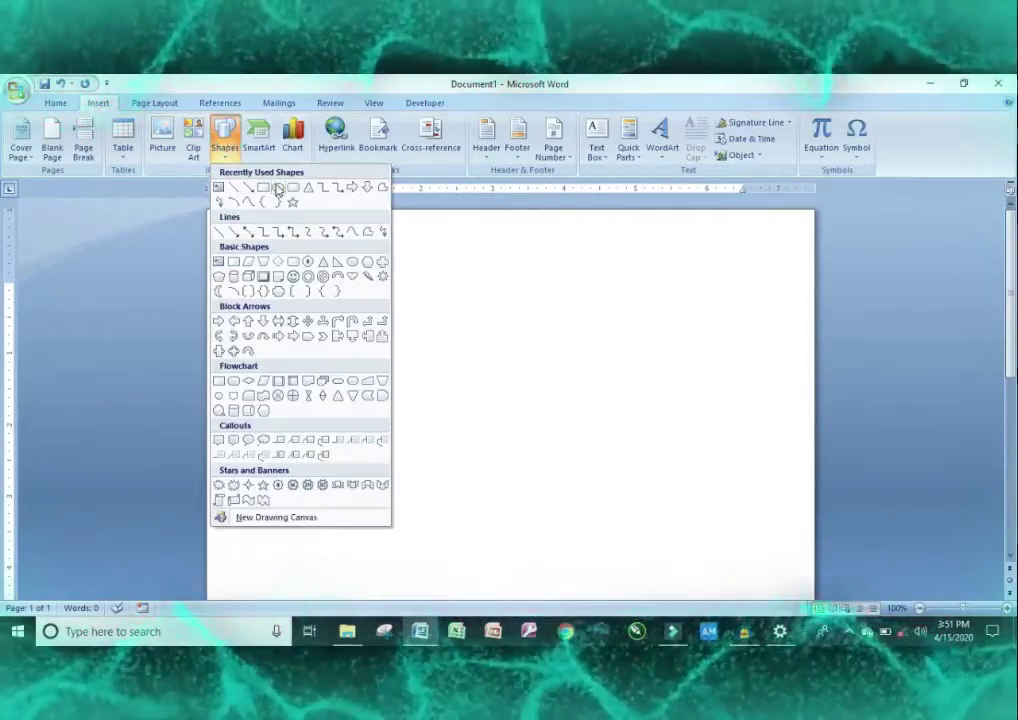
click(227, 155)
click(226, 157)
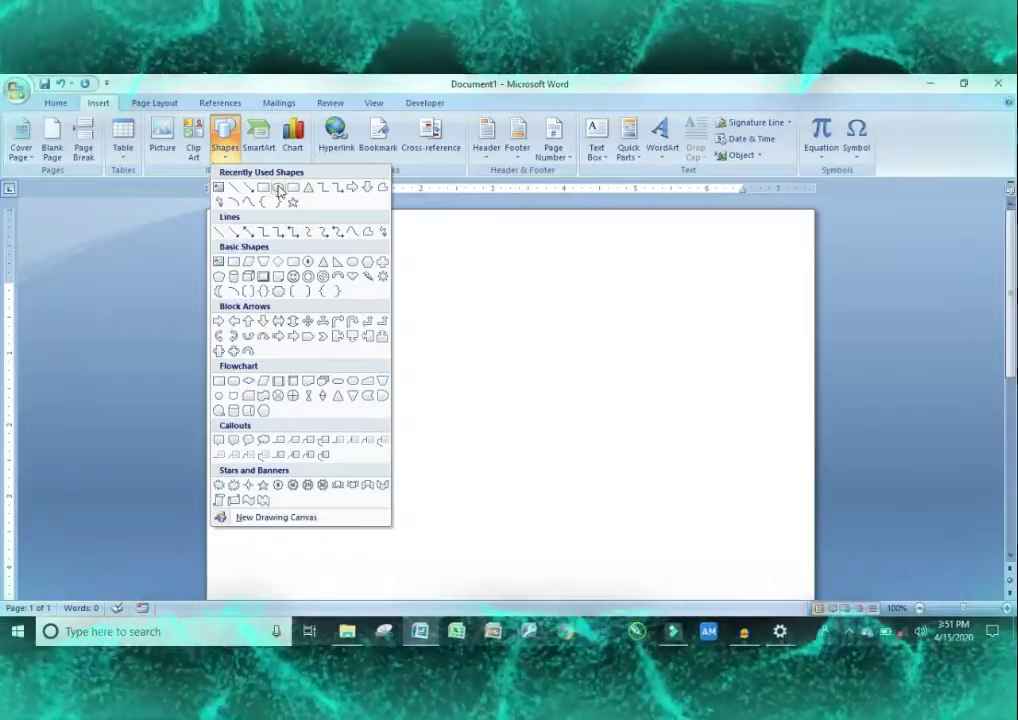
click(278, 189)
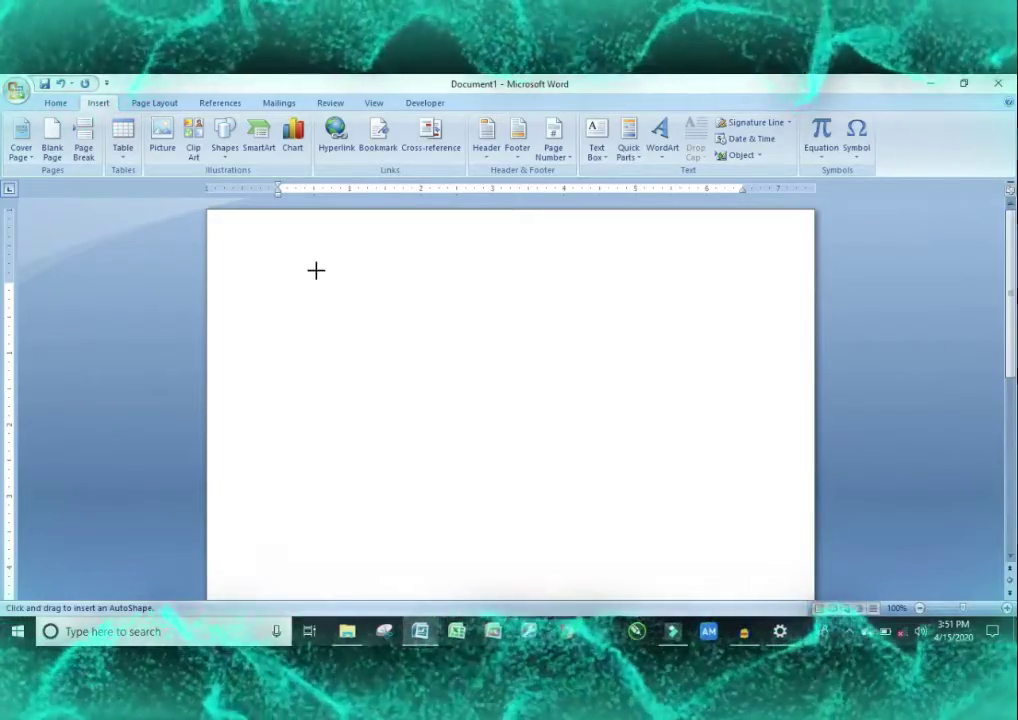
mouse_move(316, 270)
mouse_down()
mouse_move(479, 441)
mouse_move(289, 232)
mouse_move(666, 502)
mouse_move(468, 500)
mouse_move(461, 438)
mouse_move(439, 391)
mouse_up()
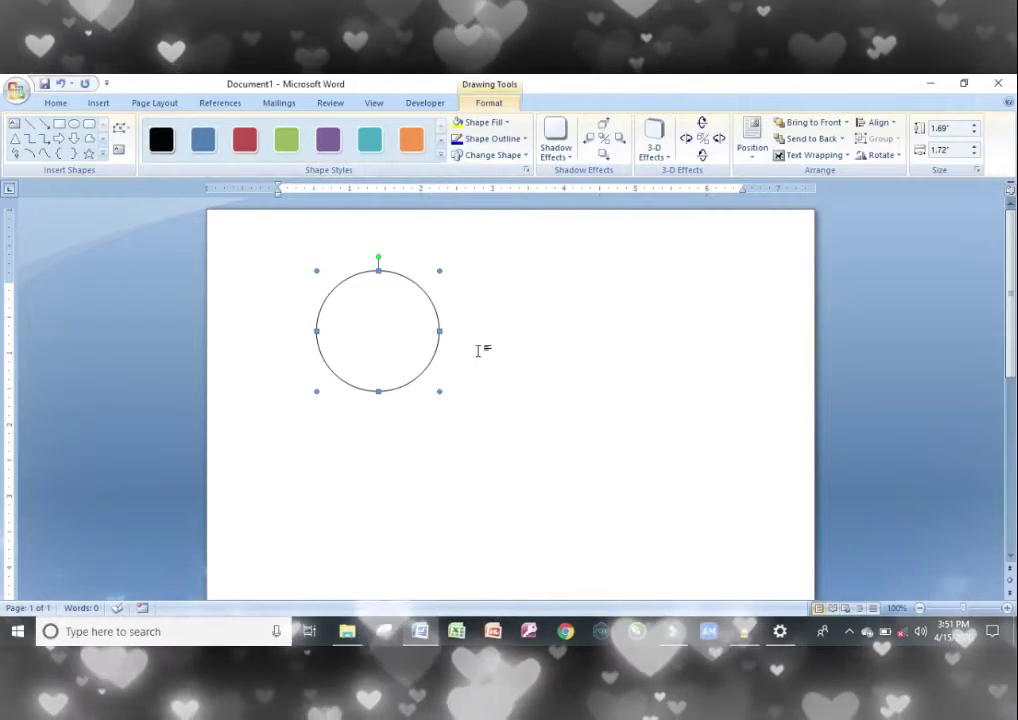
- Open the Fill Effects settings in the circle's AutoShape format options
click(541, 347)
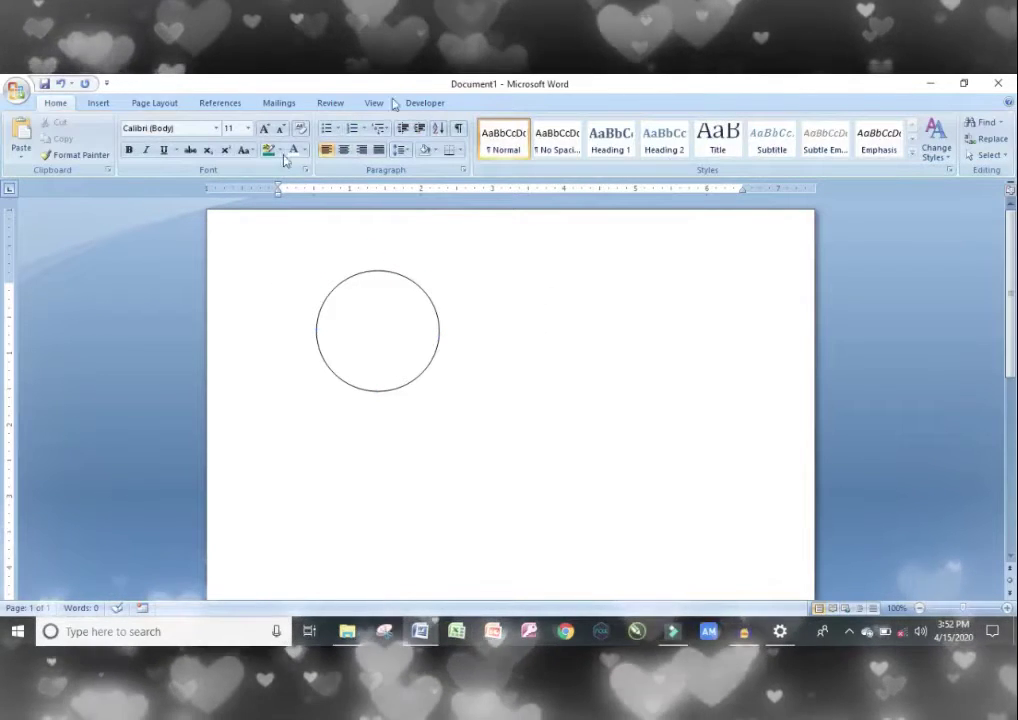
click(371, 330)
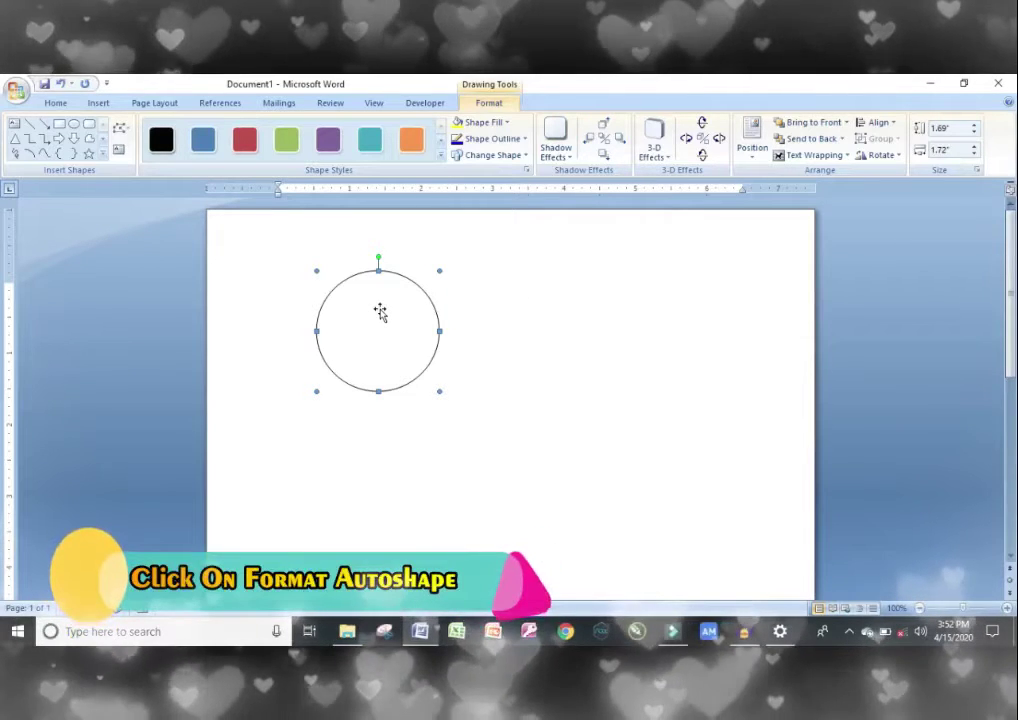
right_click(380, 311)
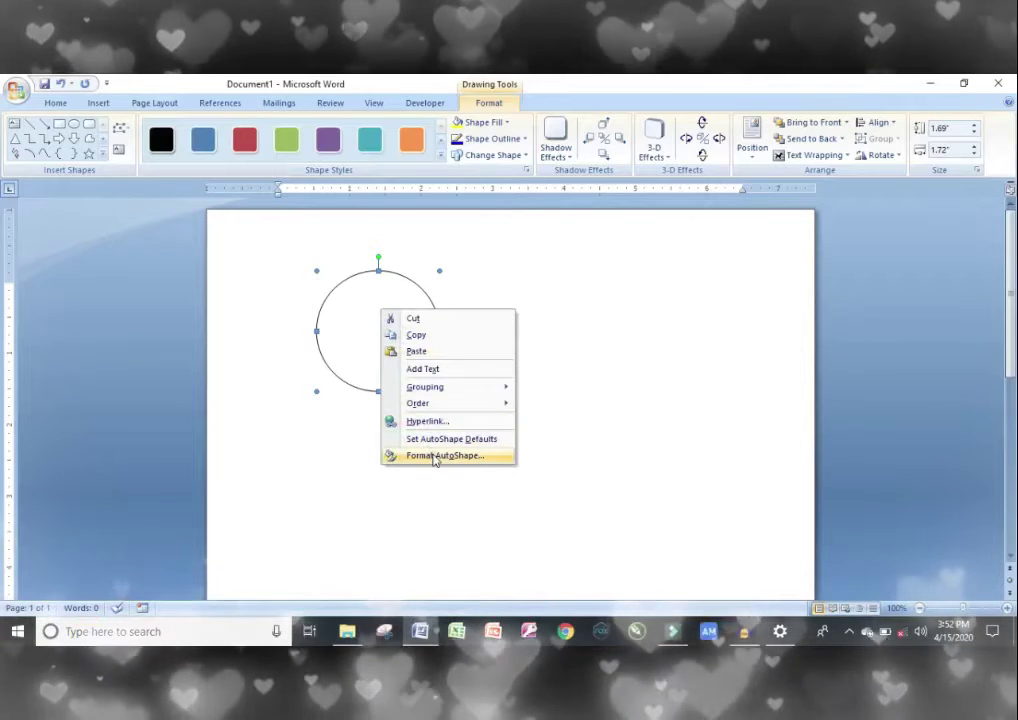
click(435, 458)
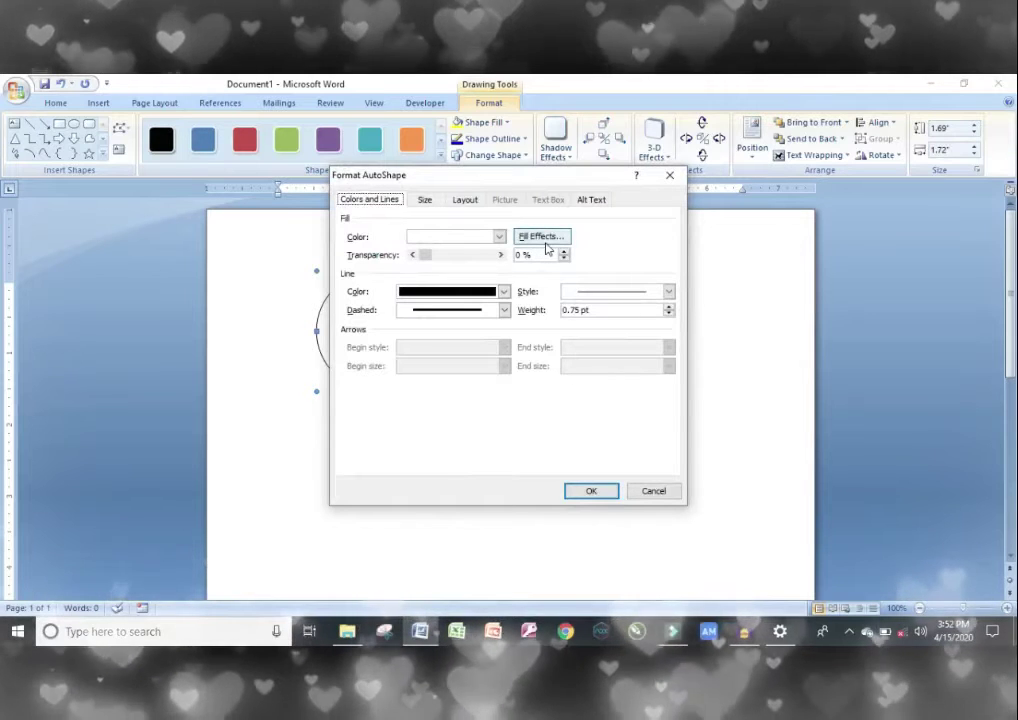
click(555, 238)
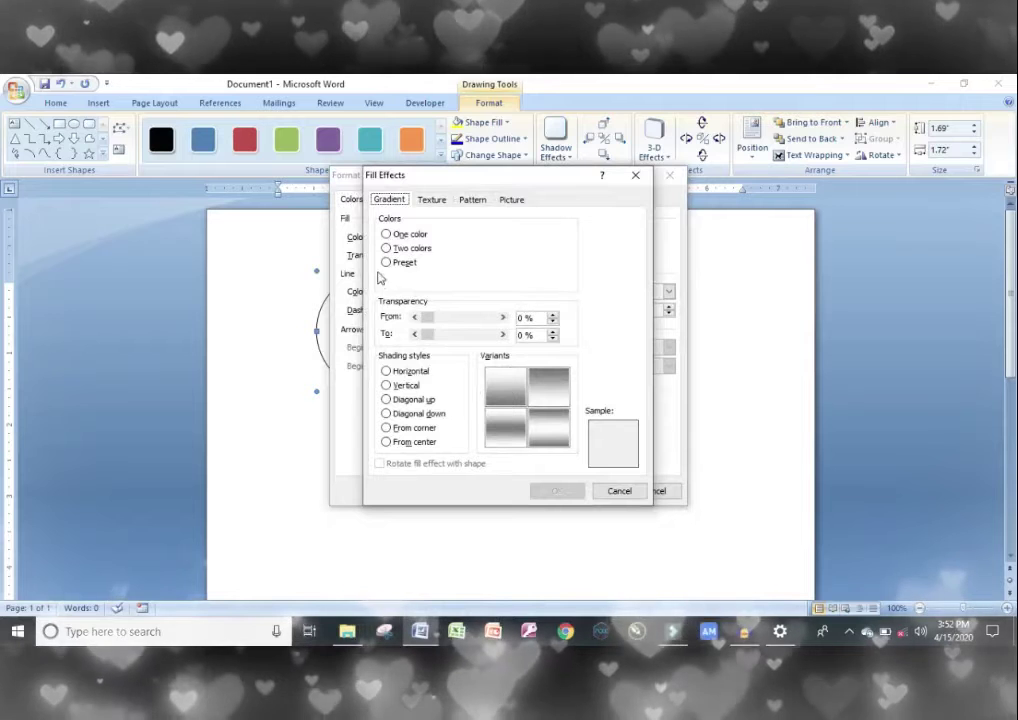
- Try the one-color, two-color and preset gradient options for the circle's fill
click(386, 236)
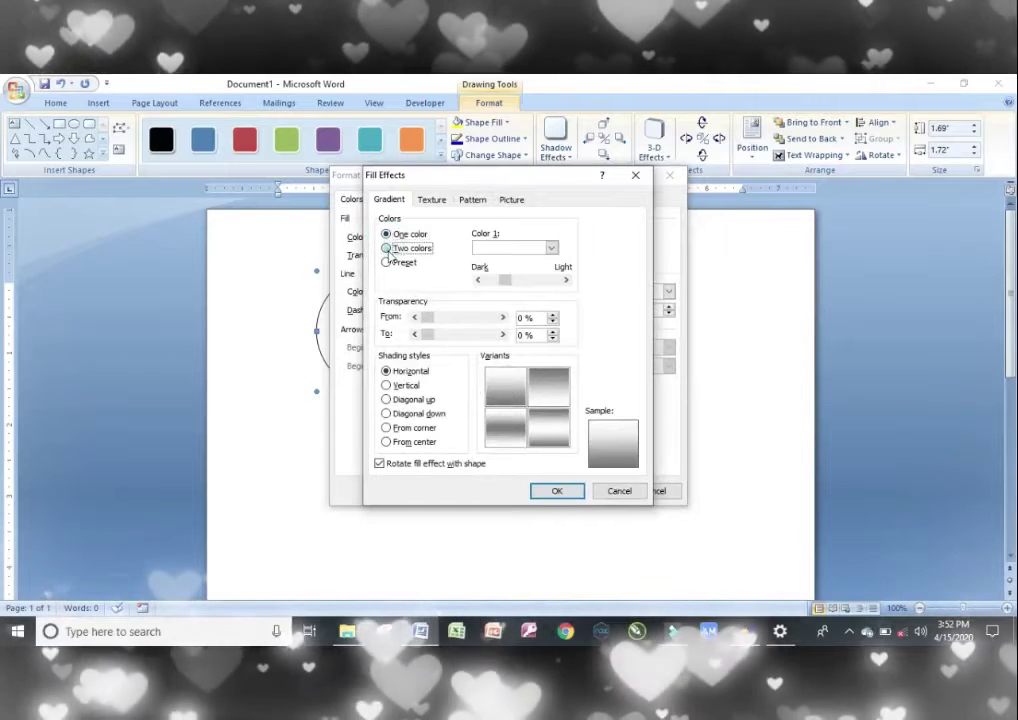
click(386, 248)
click(387, 263)
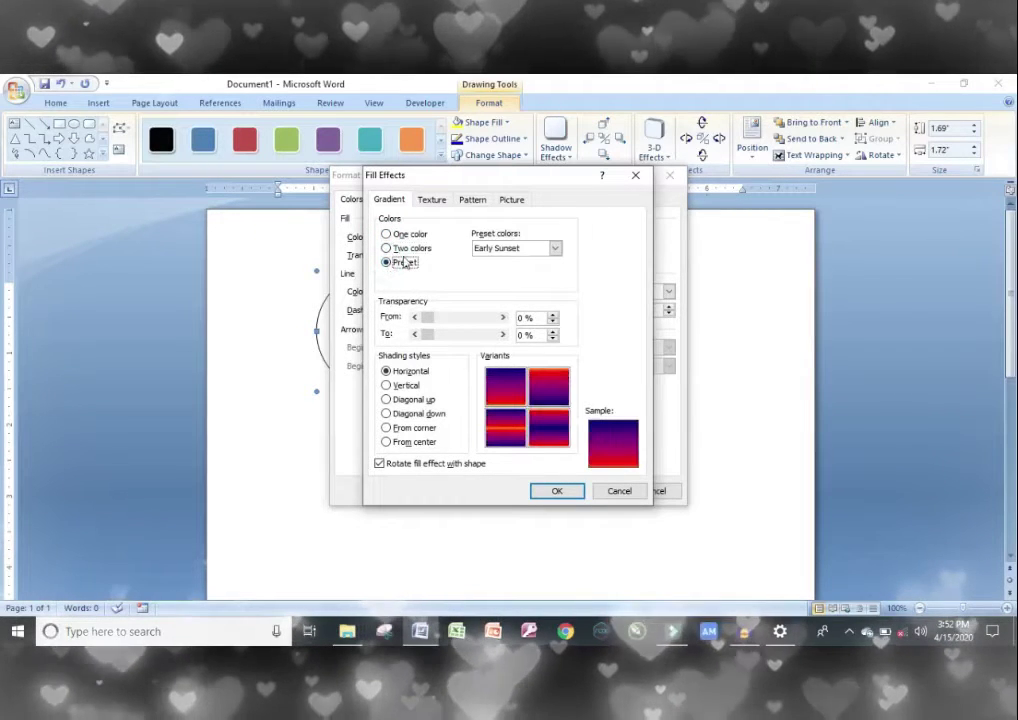
- Try several textures for the circle's fill, including Water droplets, Granite and Medium wood
click(433, 201)
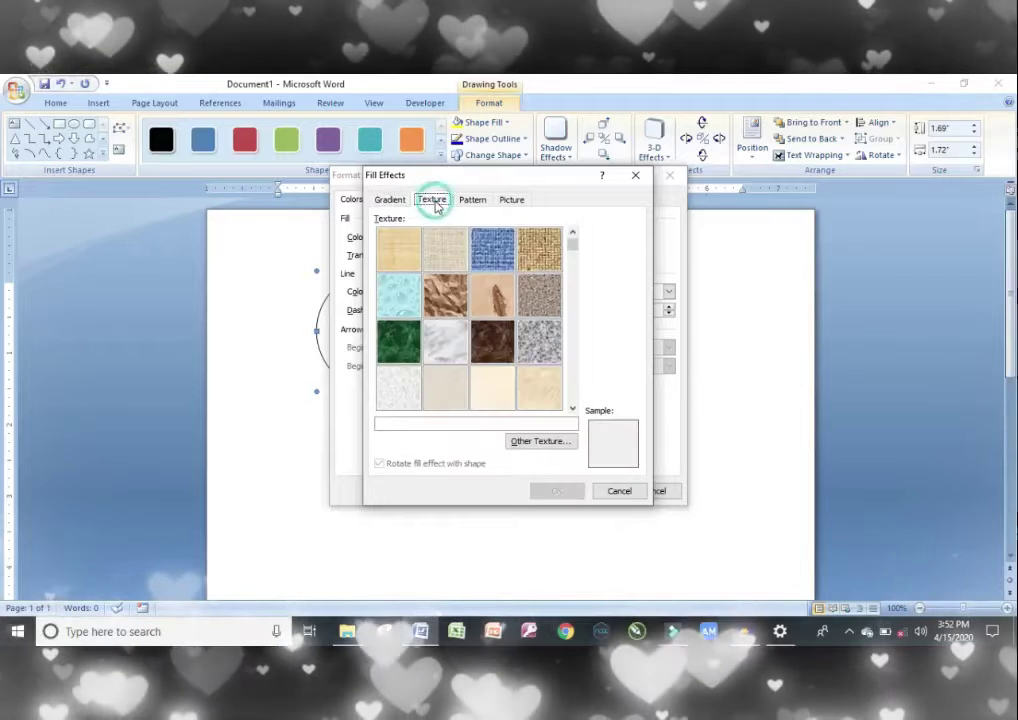
click(401, 300)
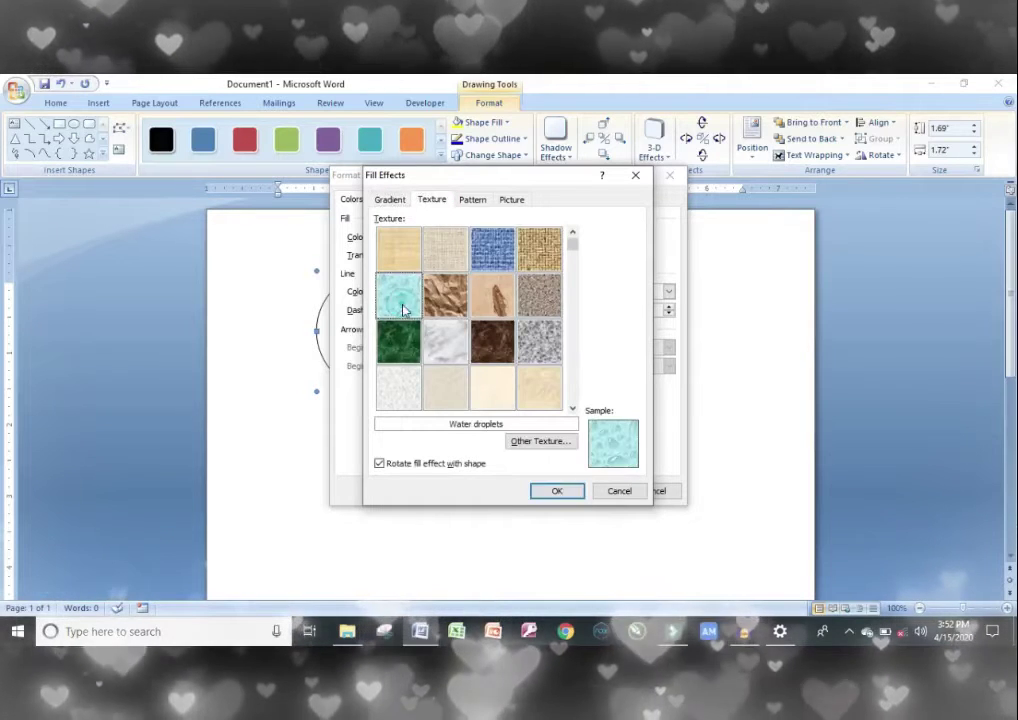
click(473, 258)
click(540, 338)
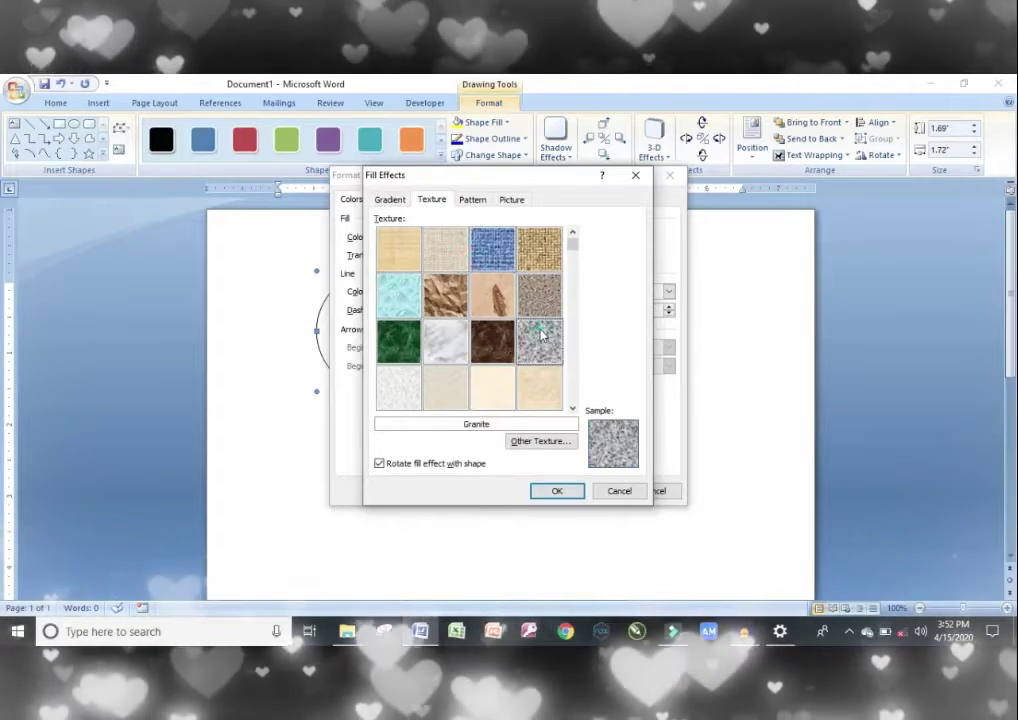
key(Down)
key(Down)
key(Down)
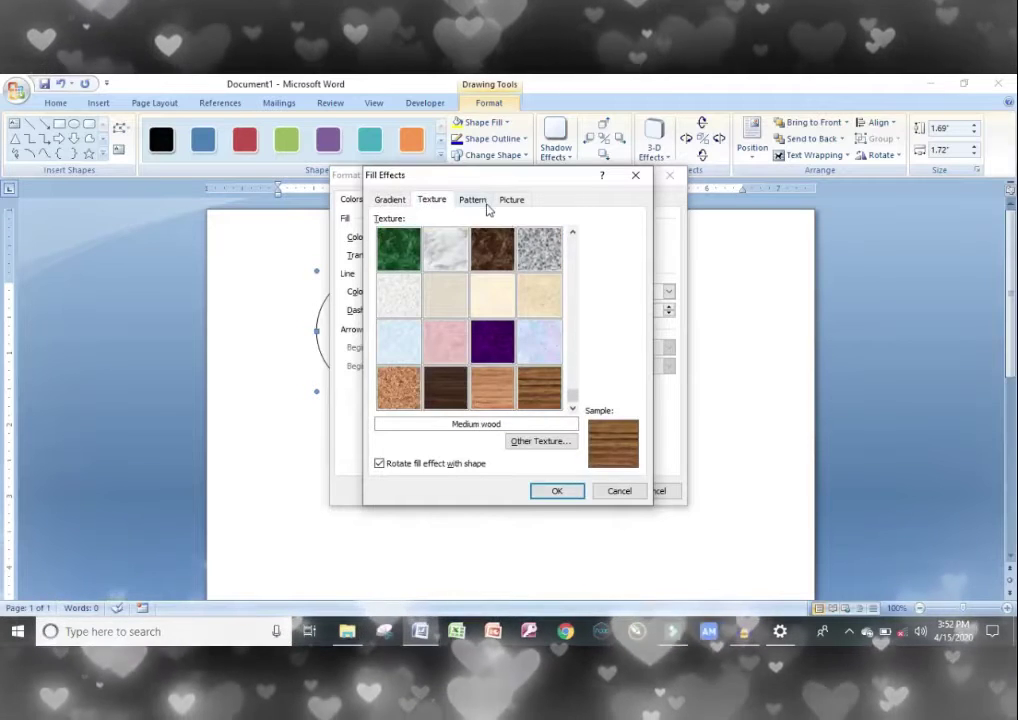
- Try pattern fills for the circle, including Dark downward diagonal and Narrow horizontal
click(473, 200)
click(446, 274)
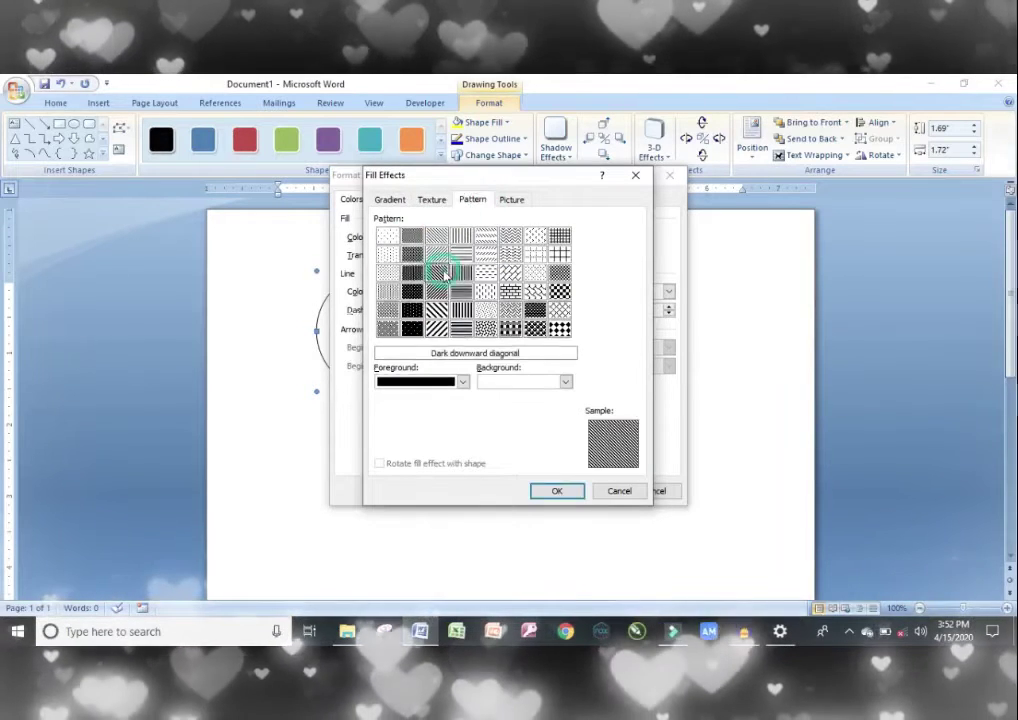
key(Left)
key(Down)
key(Right)
key(Right)
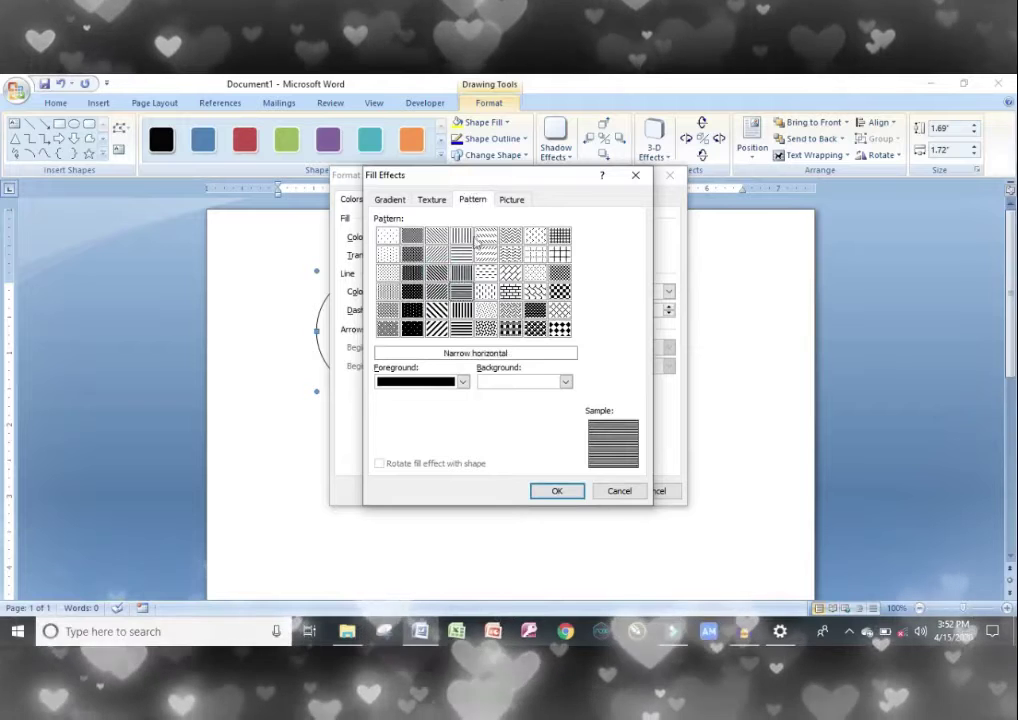
- Fill the circle with the picture "13 April 2020 2" from the Desktop folder and apply the format
click(512, 200)
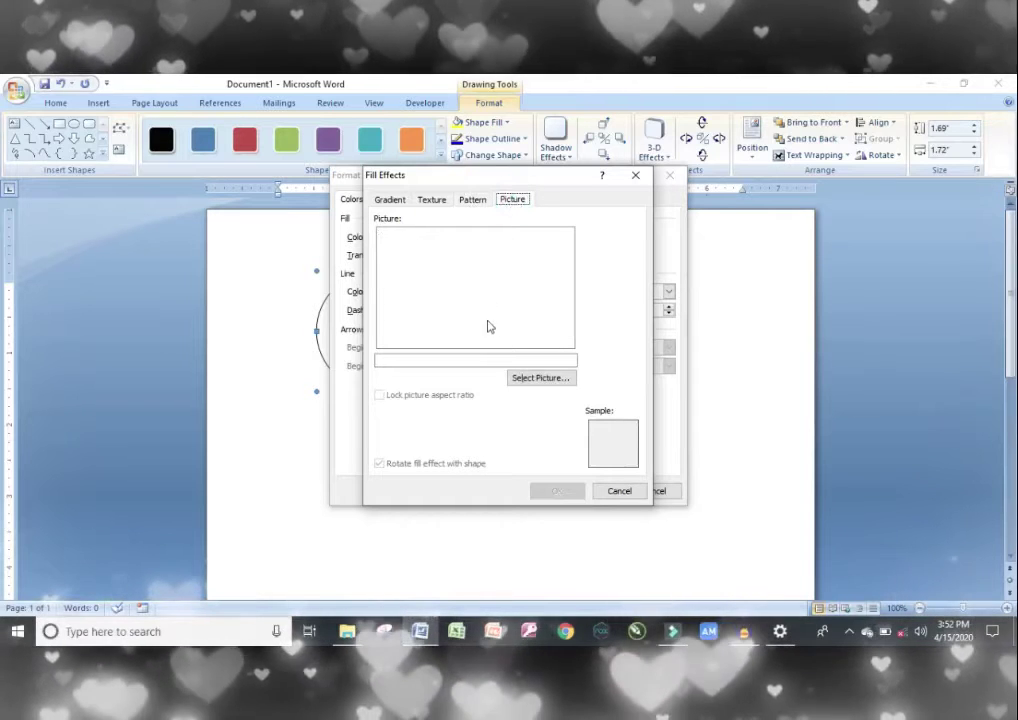
click(533, 378)
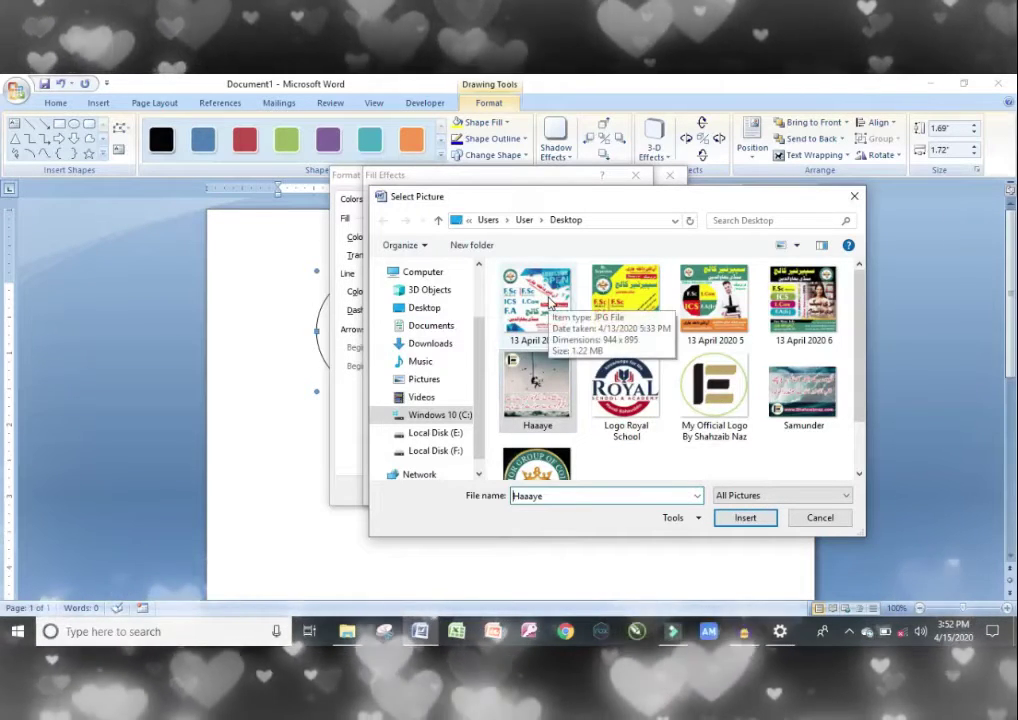
click(548, 302)
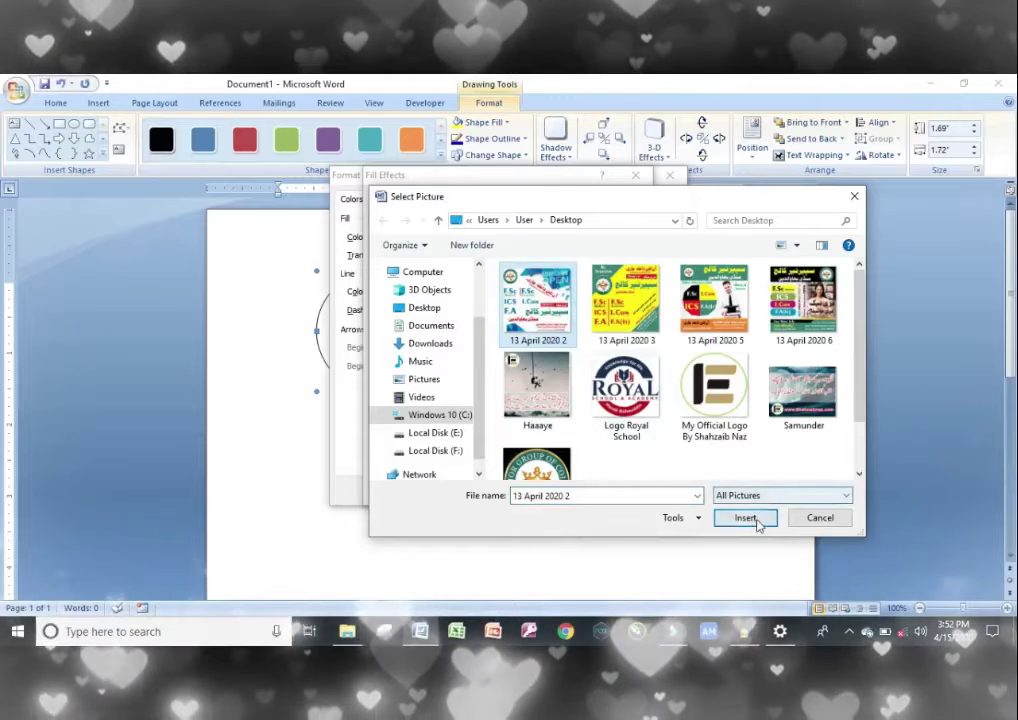
click(752, 520)
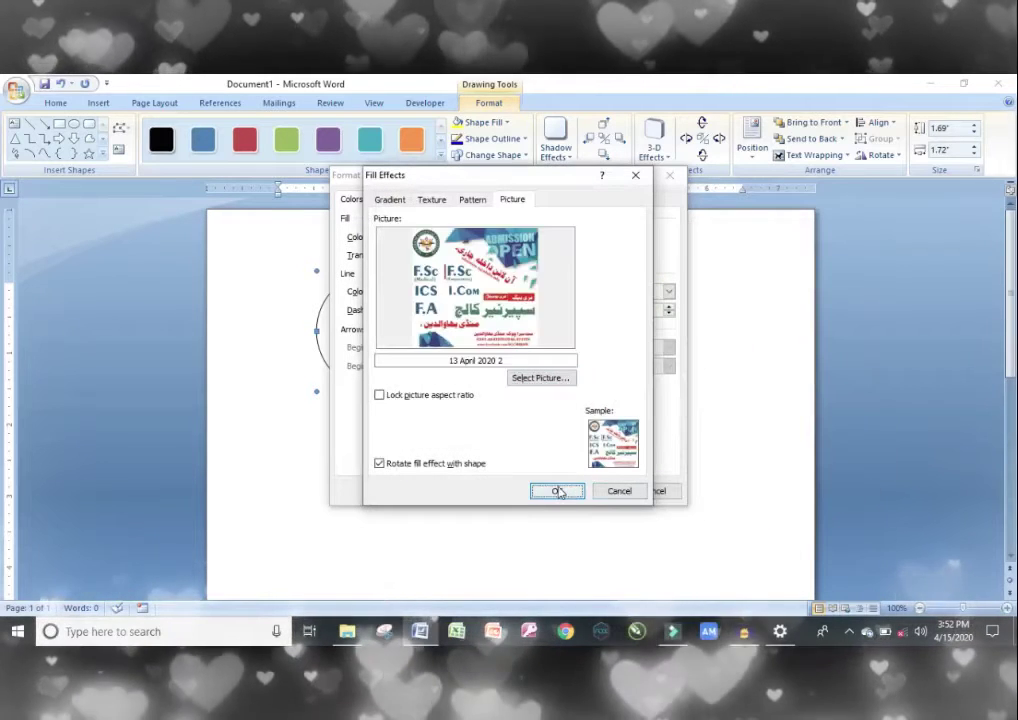
click(556, 490)
click(591, 491)
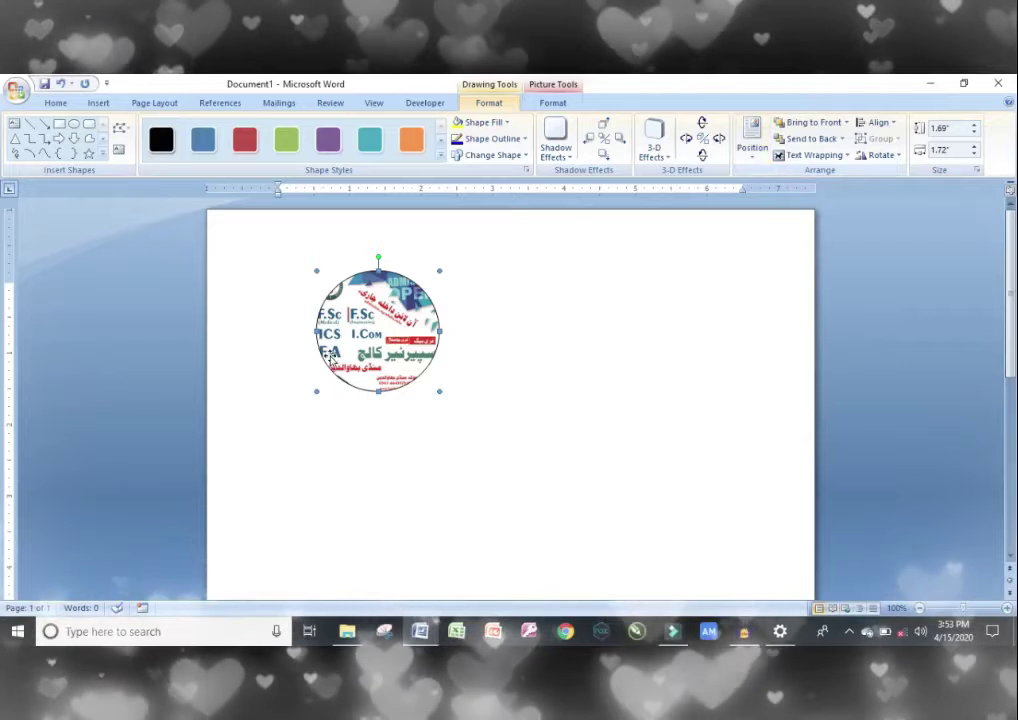
- Move the picture-filled circle around the page and place it near the upper-left corner, just inside the page edge
drag(355, 344, 476, 493)
drag(655, 272, 363, 331)
click(753, 150)
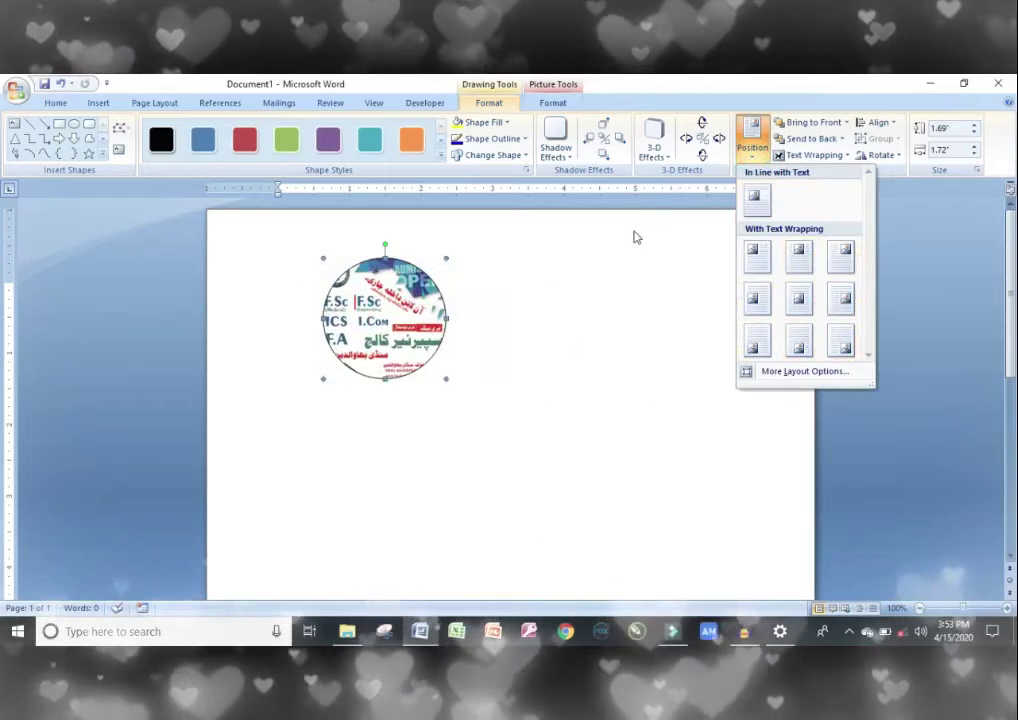
click(390, 287)
drag(390, 287, 343, 254)
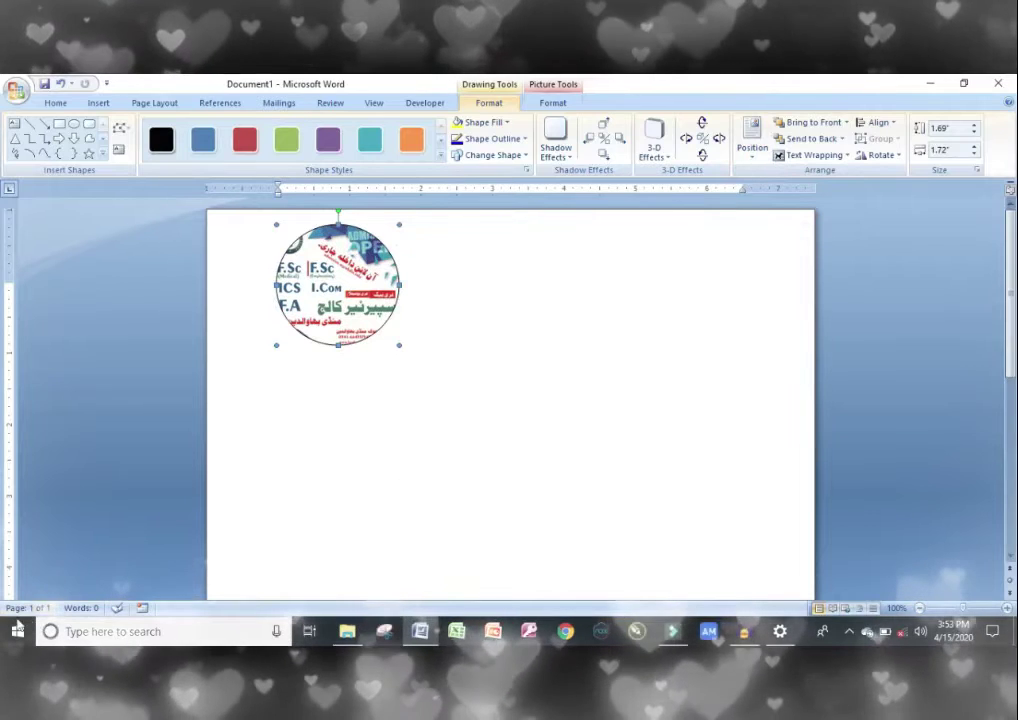
- Search Windows for "word", switch to the newer Word app and create a blank document
click(17, 636)
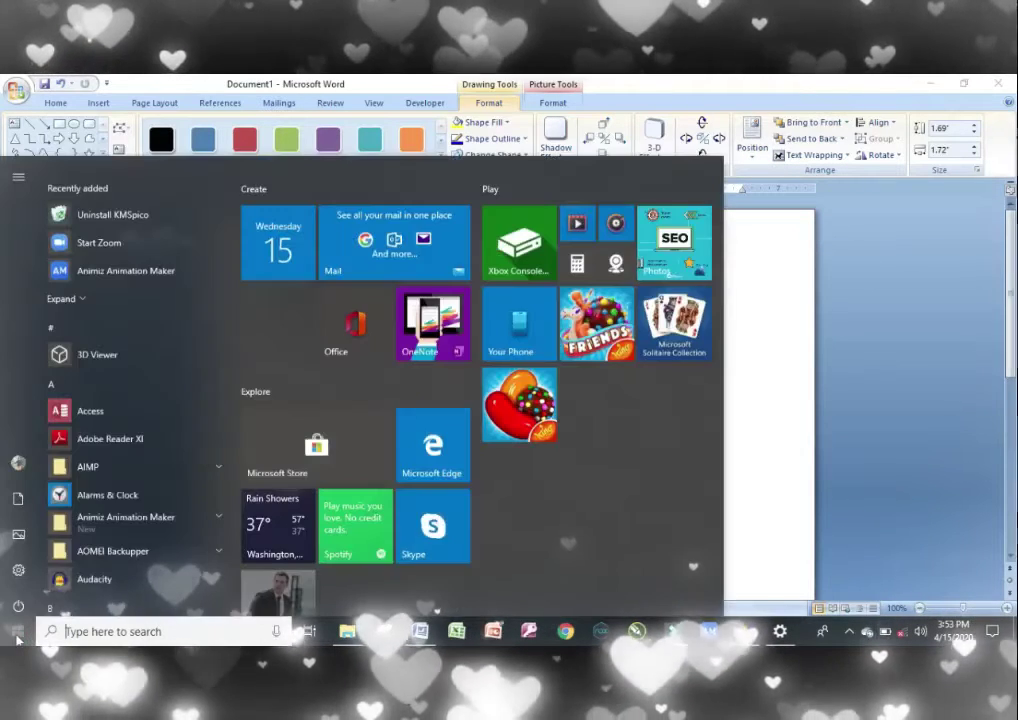
text(word)
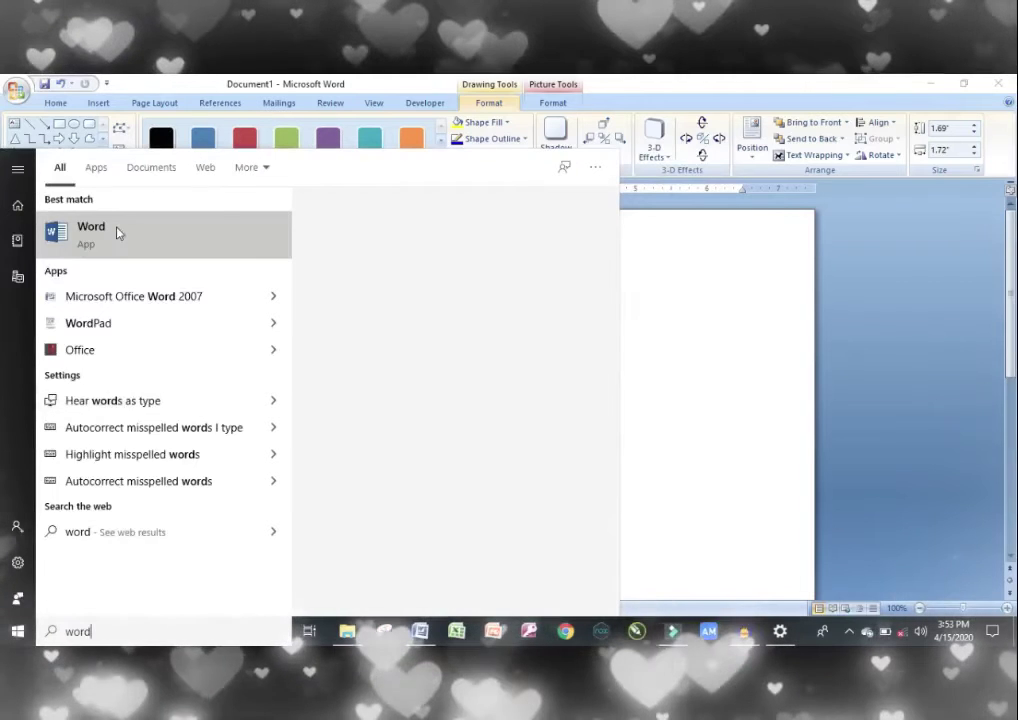
click(90, 233)
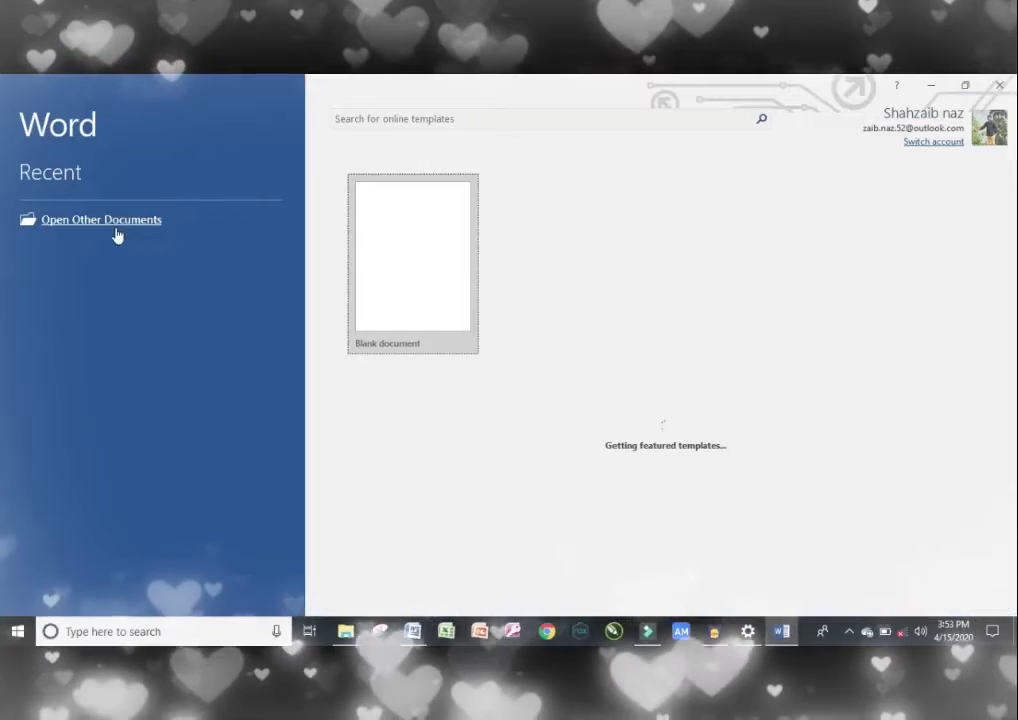
click(433, 305)
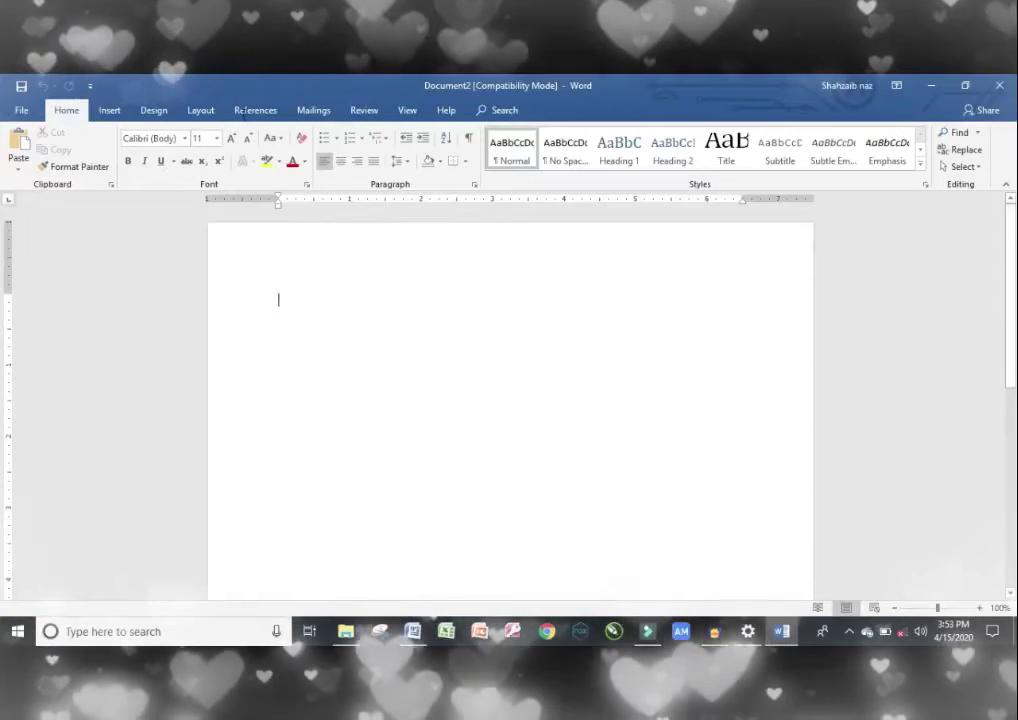
- Draw an oval about 2.35" high by 2.21" wide near the upper left of the blank page
click(111, 114)
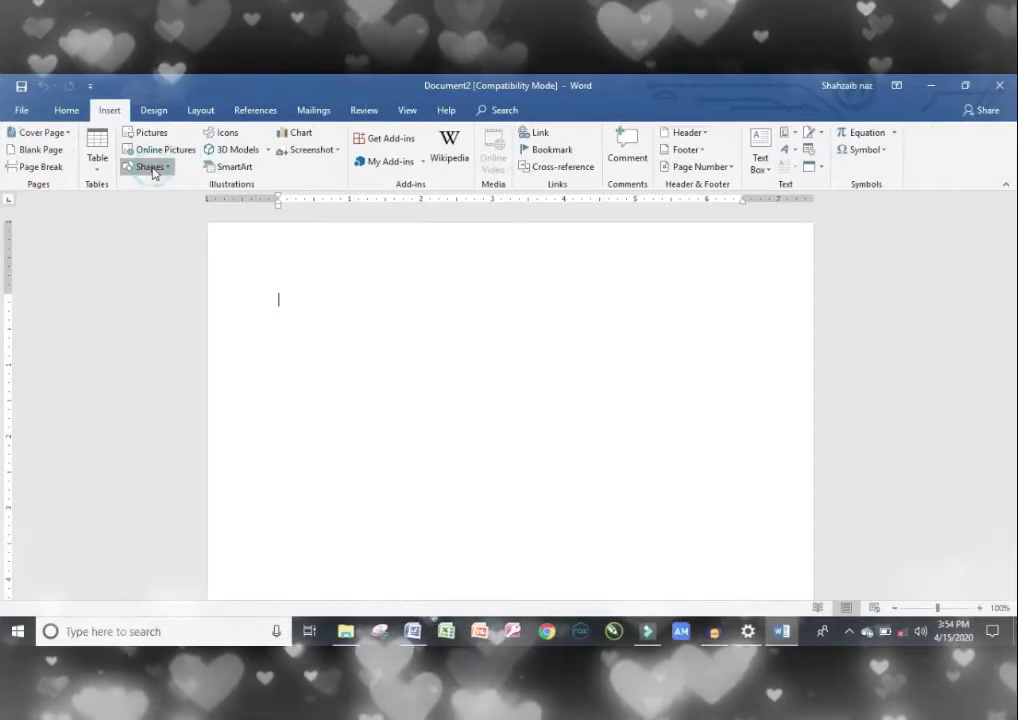
click(151, 167)
click(186, 200)
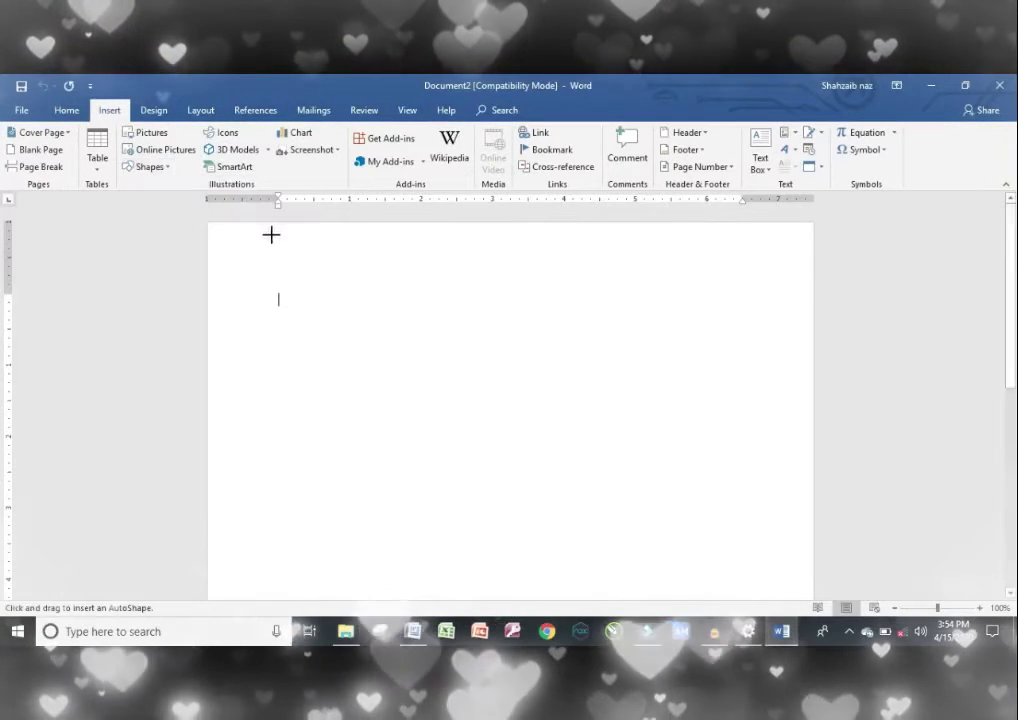
drag(311, 257, 469, 424)
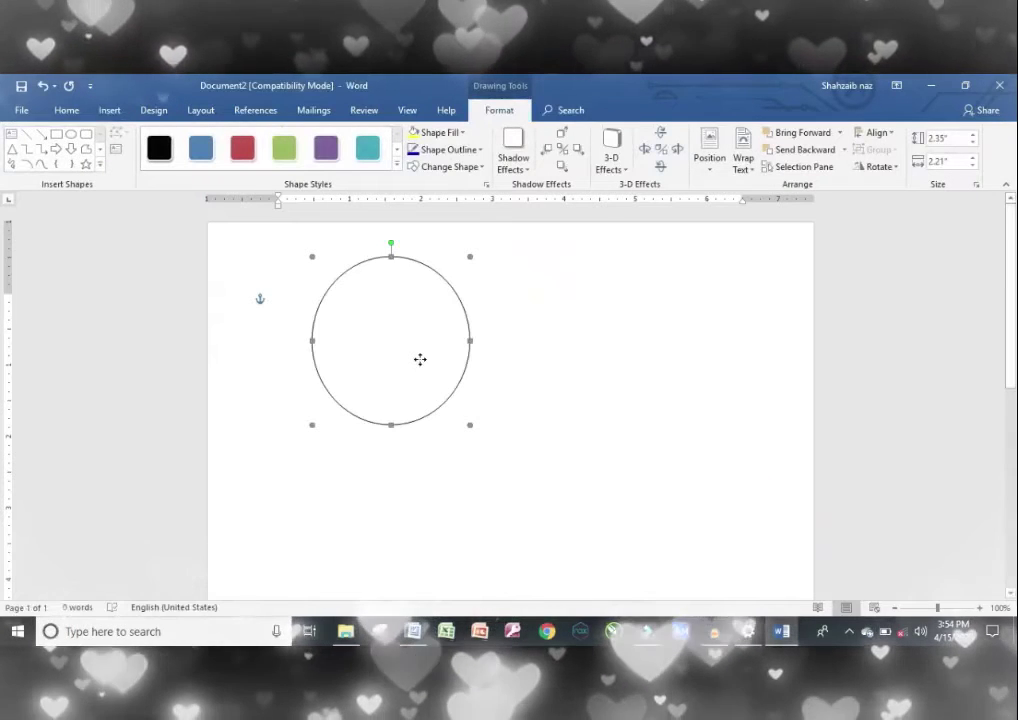
- Open the picture fill options in the oval's AutoShape format settings
right_click(420, 359)
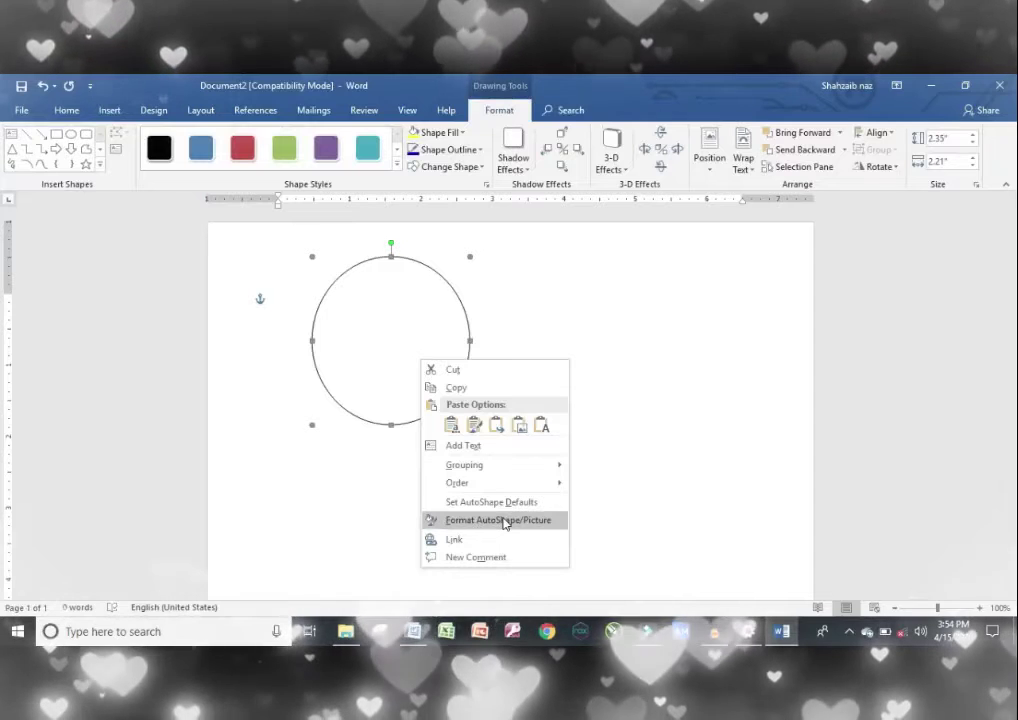
click(505, 522)
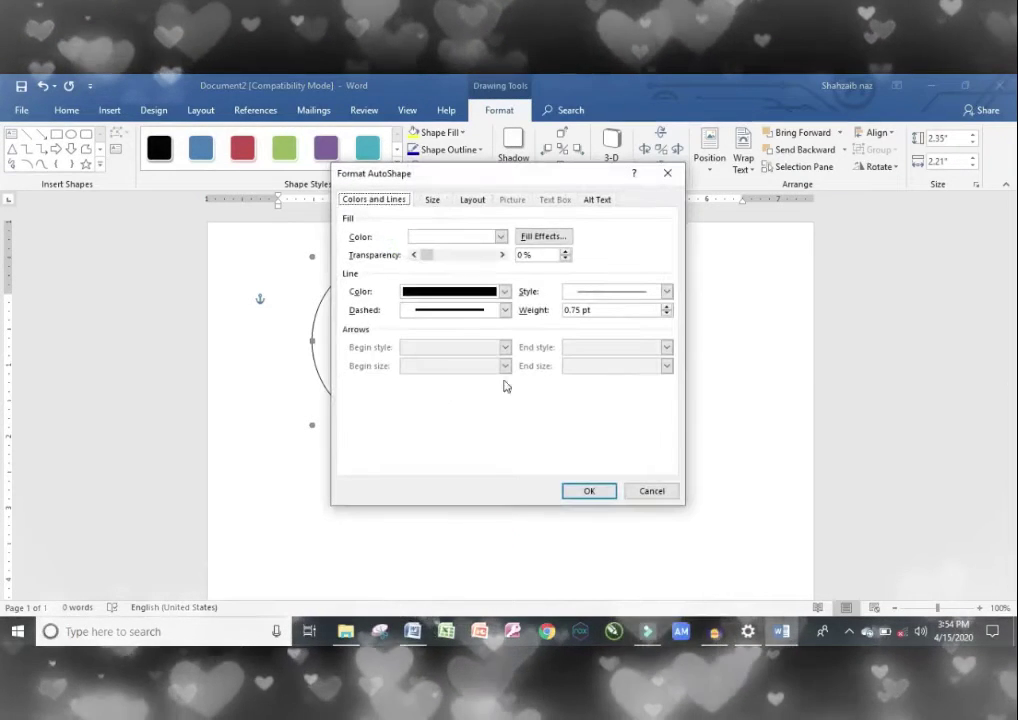
click(543, 237)
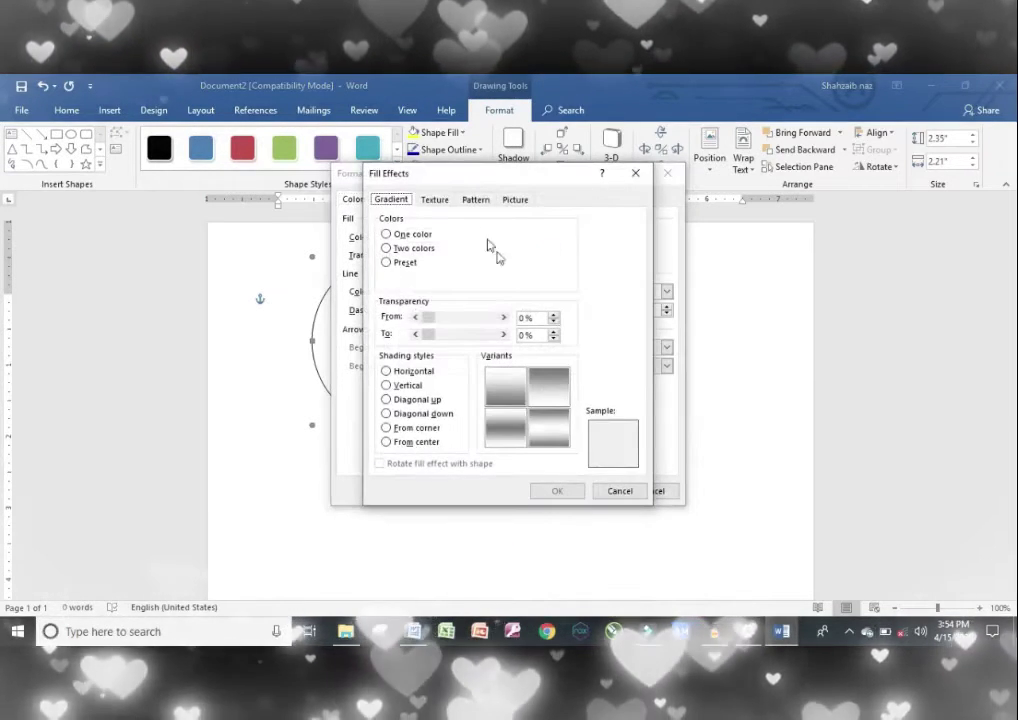
click(516, 200)
- Choose to work offline and browse to the Desktop folder for the oval's fill picture
click(549, 375)
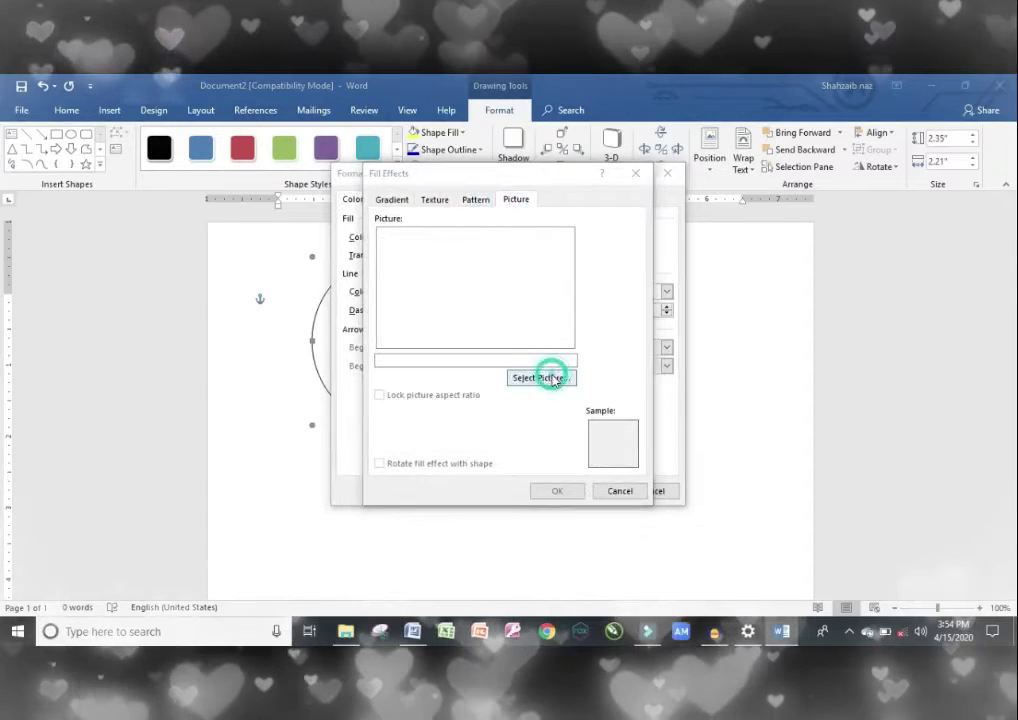
click(563, 377)
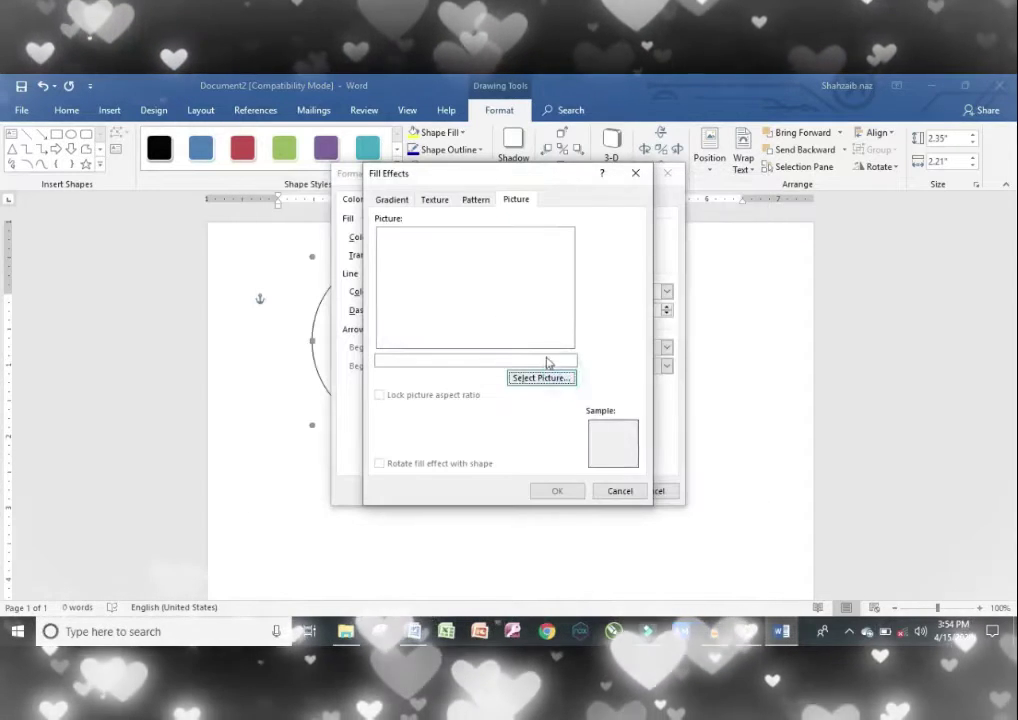
click(545, 379)
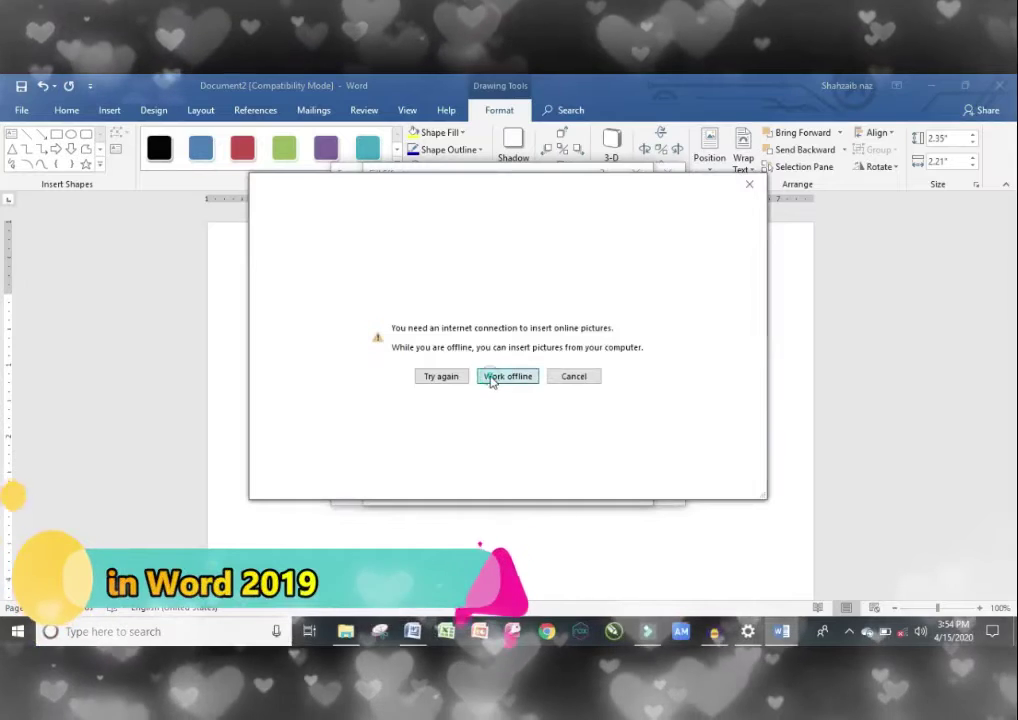
click(490, 378)
click(516, 377)
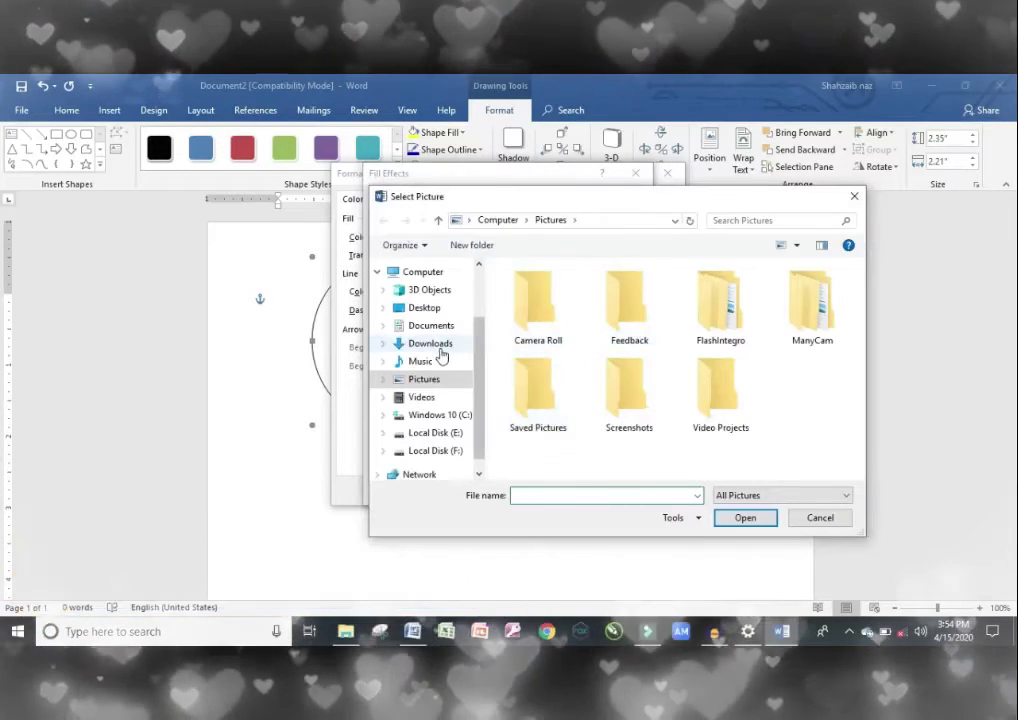
click(430, 344)
click(430, 311)
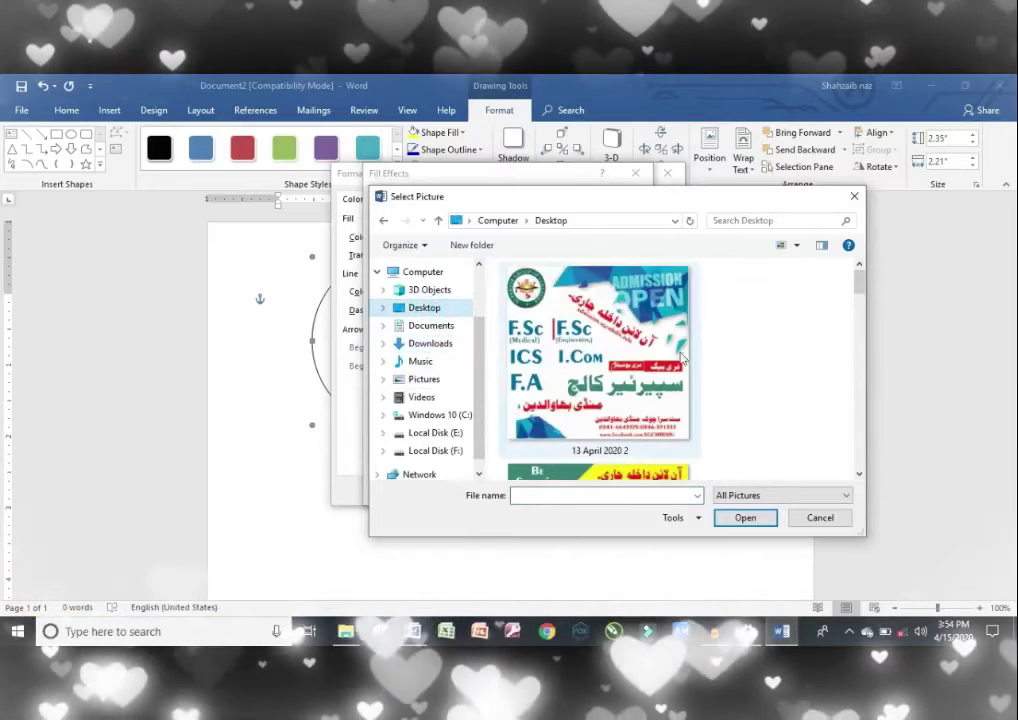
- Fill the oval with the college admission poster showing a woman and move it to the upper centre of the page
drag(857, 280, 858, 335)
double_click(570, 363)
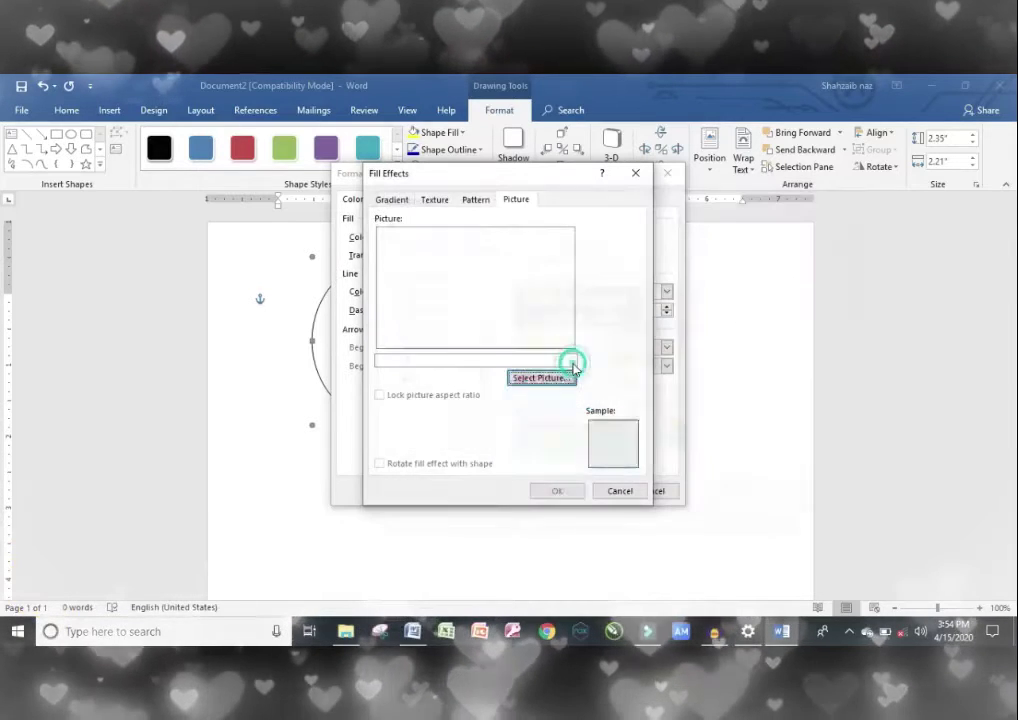
click(558, 491)
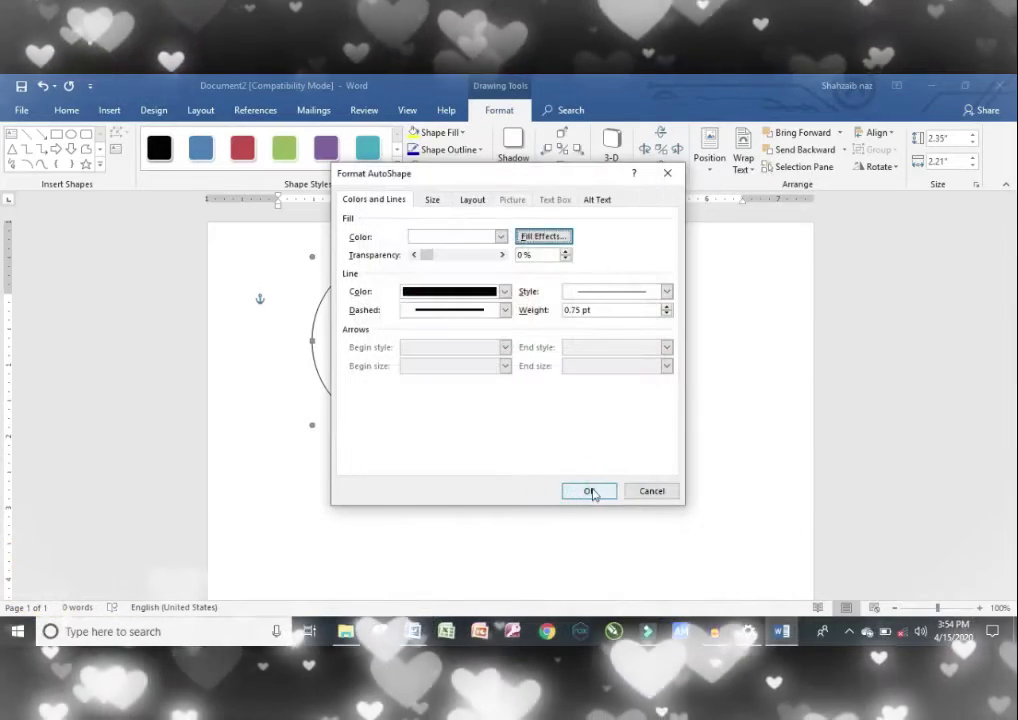
click(590, 491)
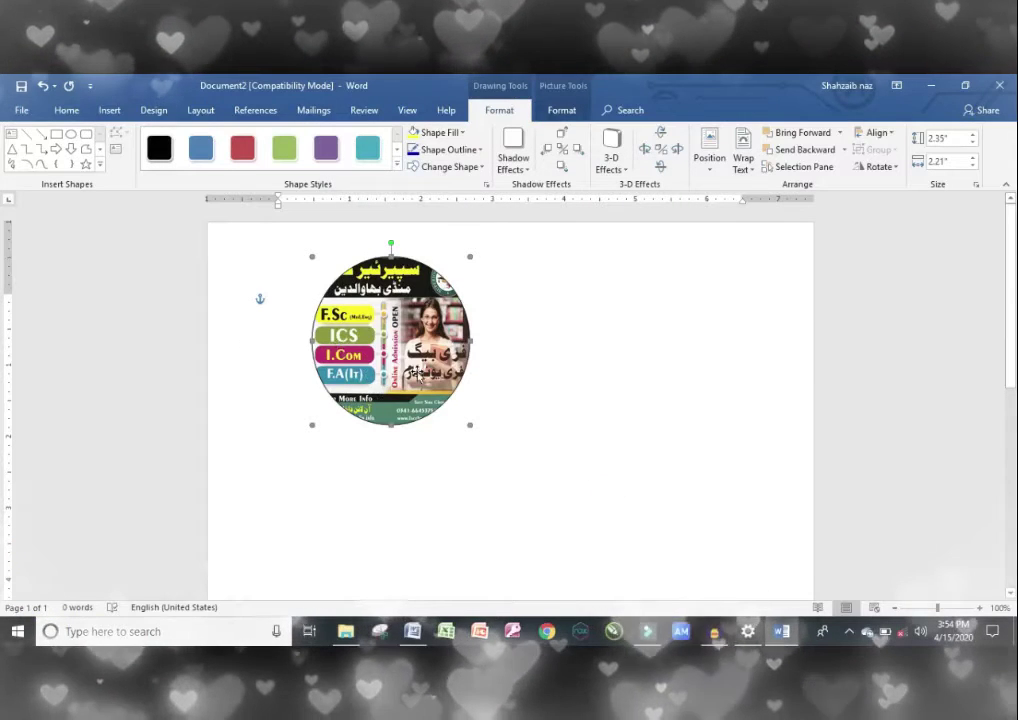
drag(418, 373, 502, 331)
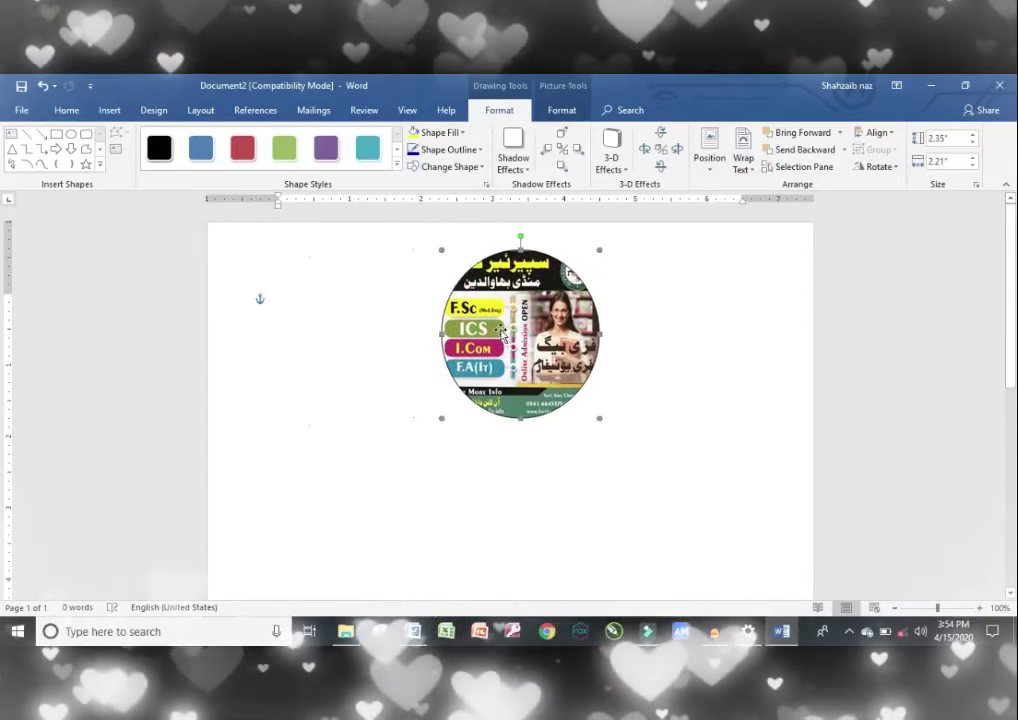
- Draw a wide oval about 2.12" high by 5.77" wide below the picture-filled circle
click(333, 313)
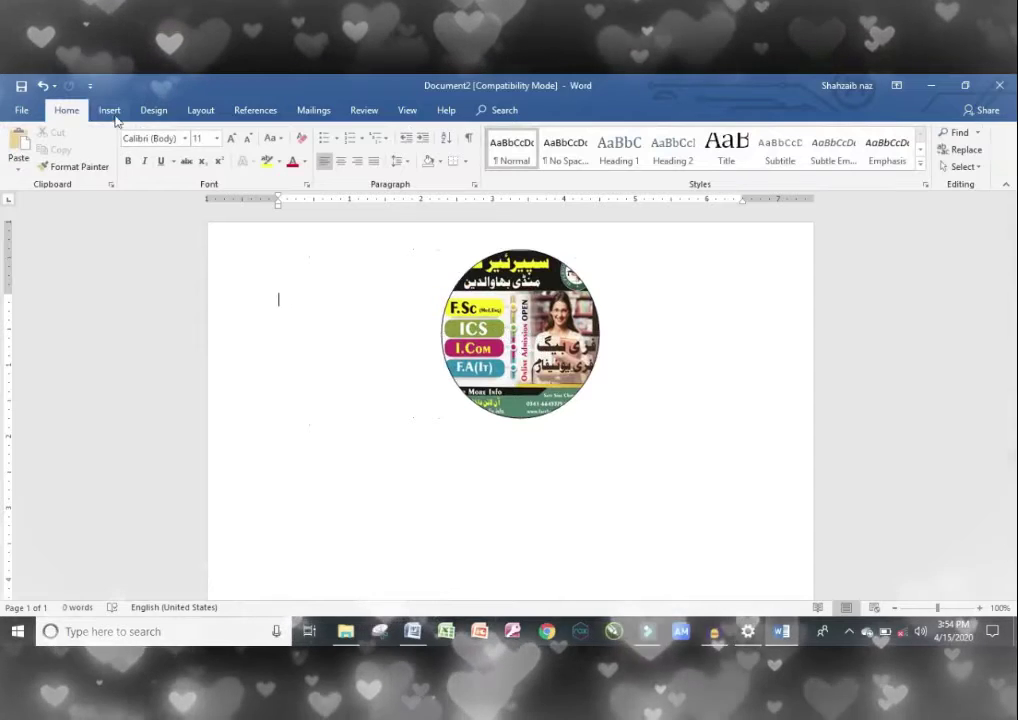
click(112, 117)
click(148, 166)
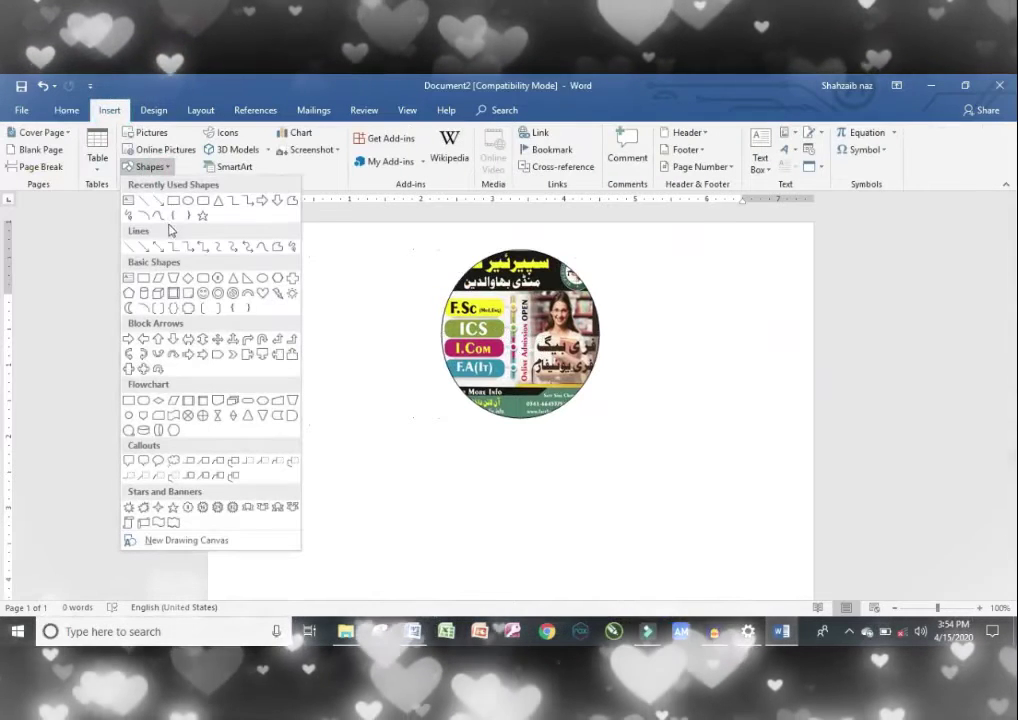
click(186, 202)
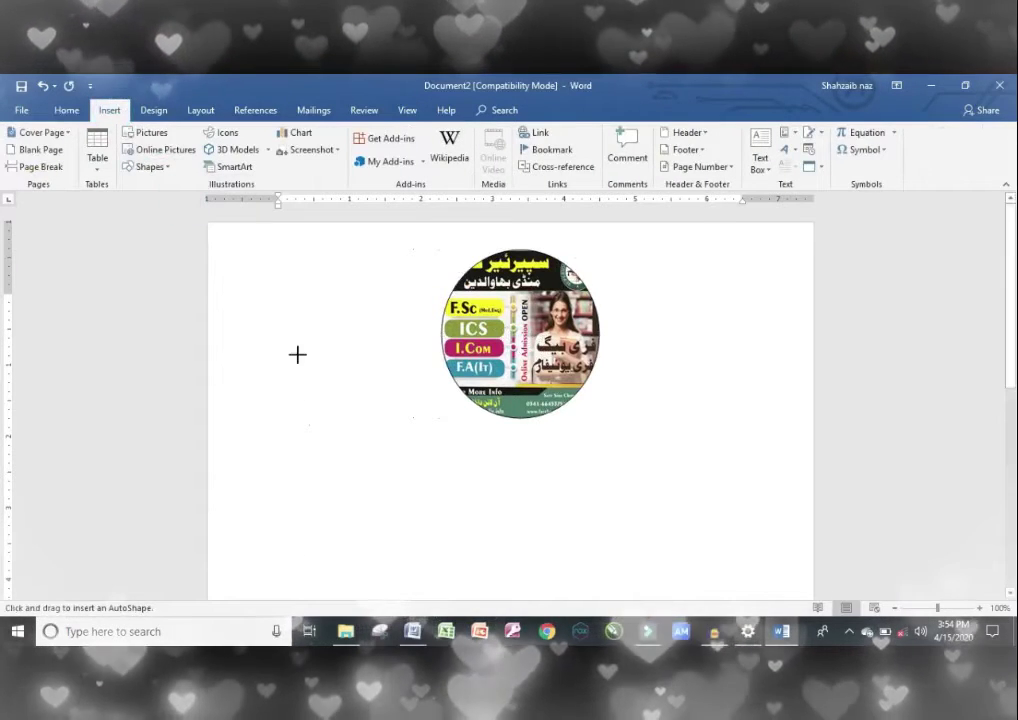
mouse_move(290, 439)
mouse_down()
mouse_move(475, 579)
mouse_move(704, 591)
mouse_up()
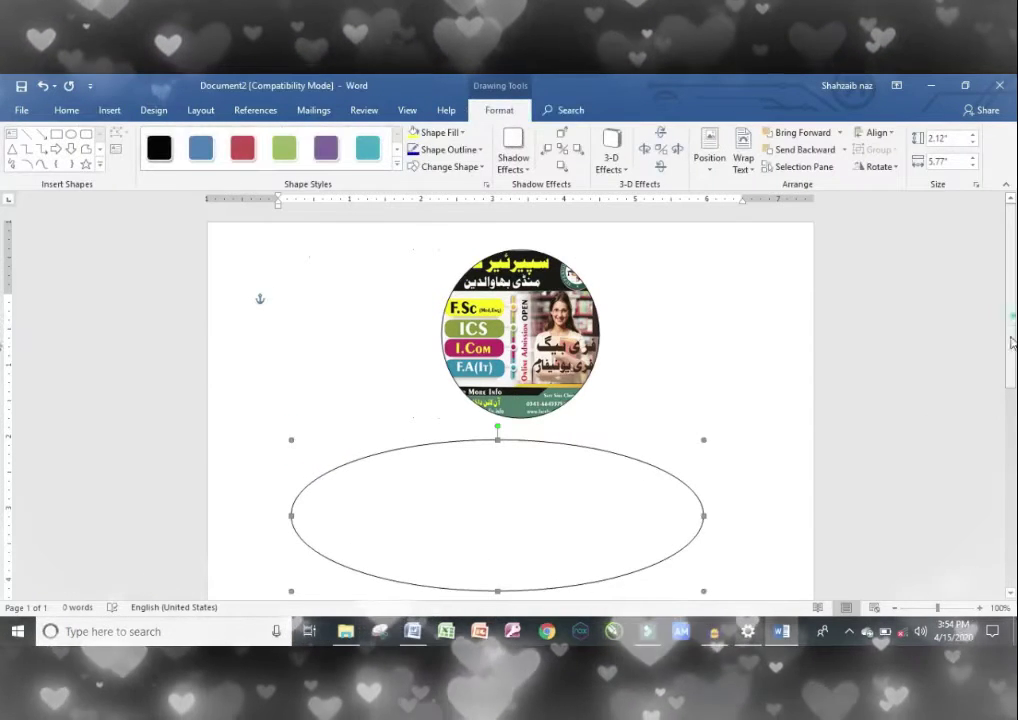
- Add the text "SUPERIOR COLLEGE MANDI BAHAUDDIN" inside the wide oval
scroll(531, 357, down, 2)
right_click(531, 354)
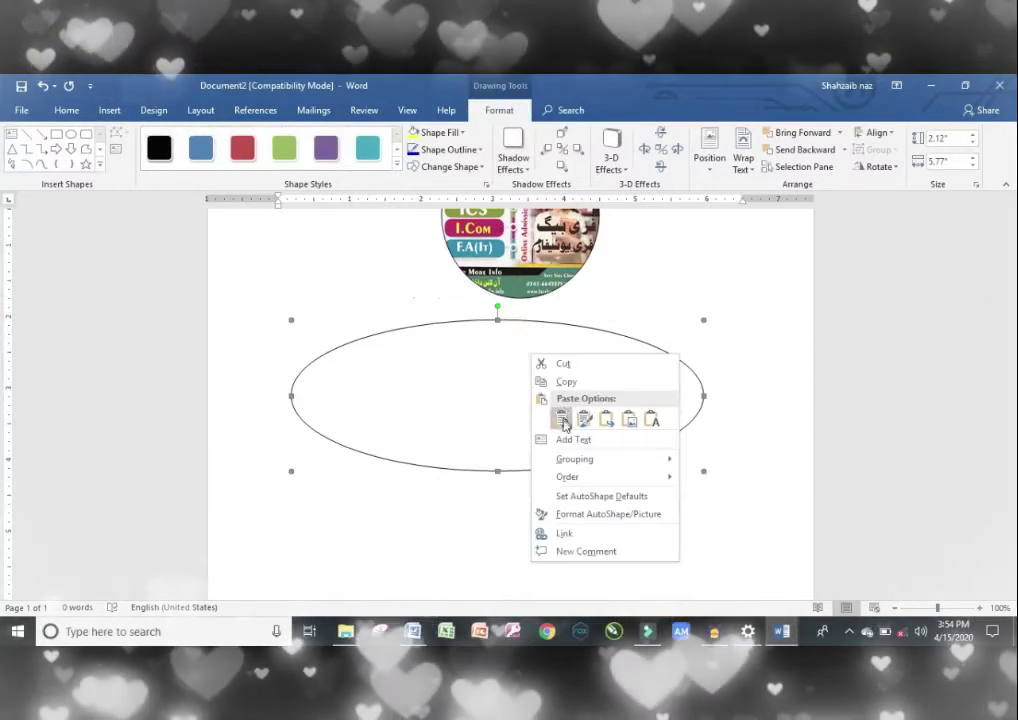
click(565, 442)
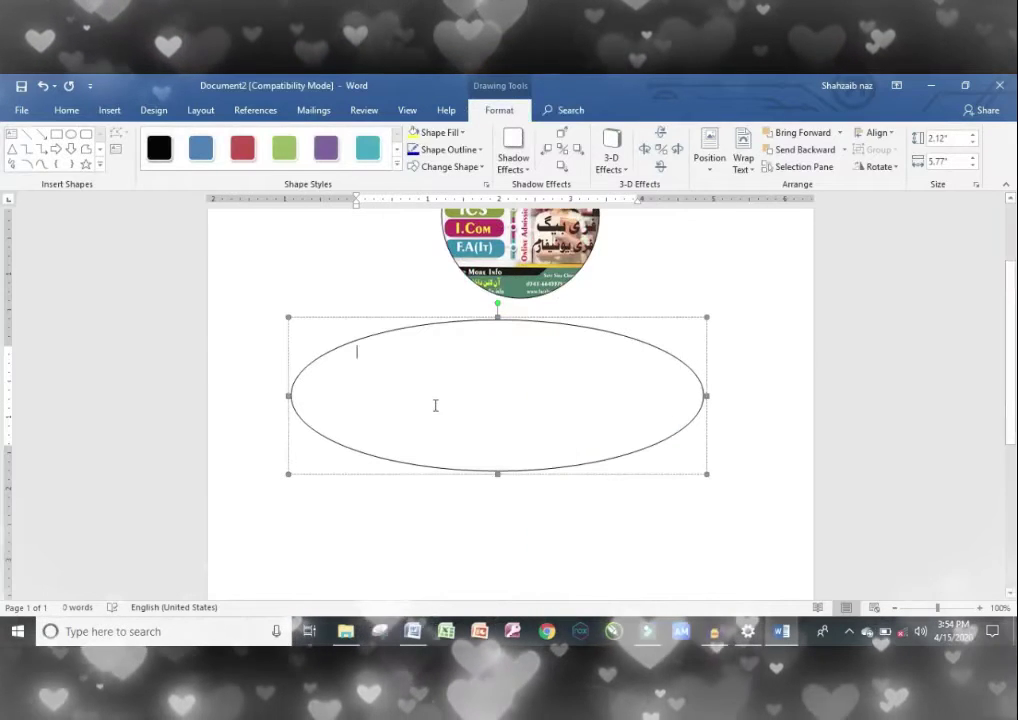
text(SUPERIOR COLLEGE MANDI BAHAUDDIN)
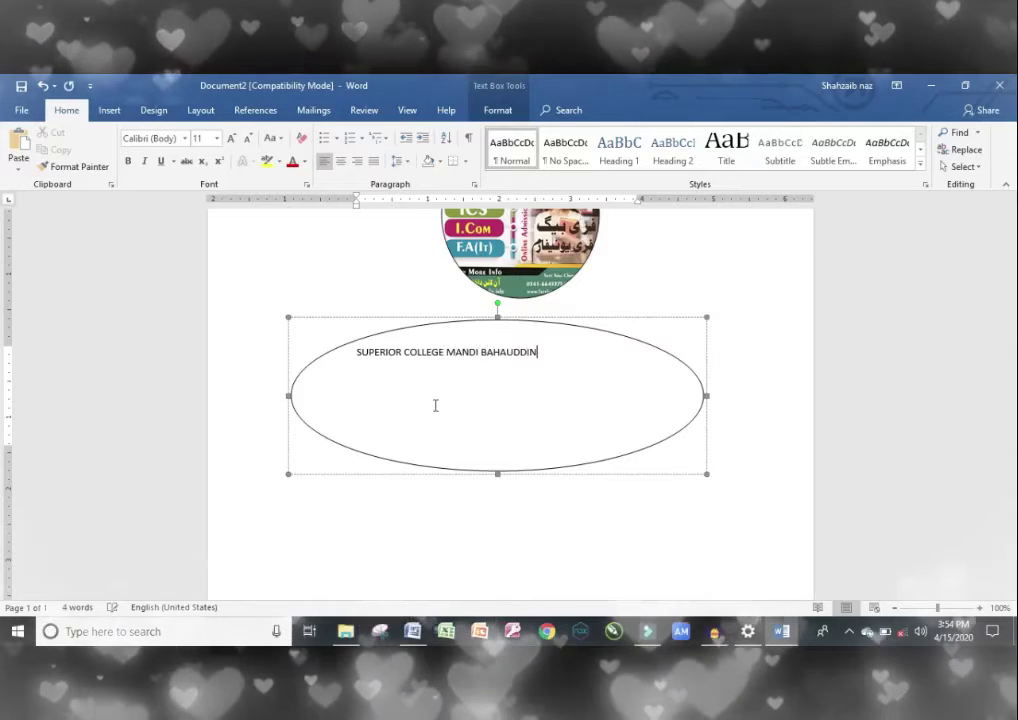
- Format all the text in the wide oval as 16 pt bold with yellow highlighting
key(ctrl+a)
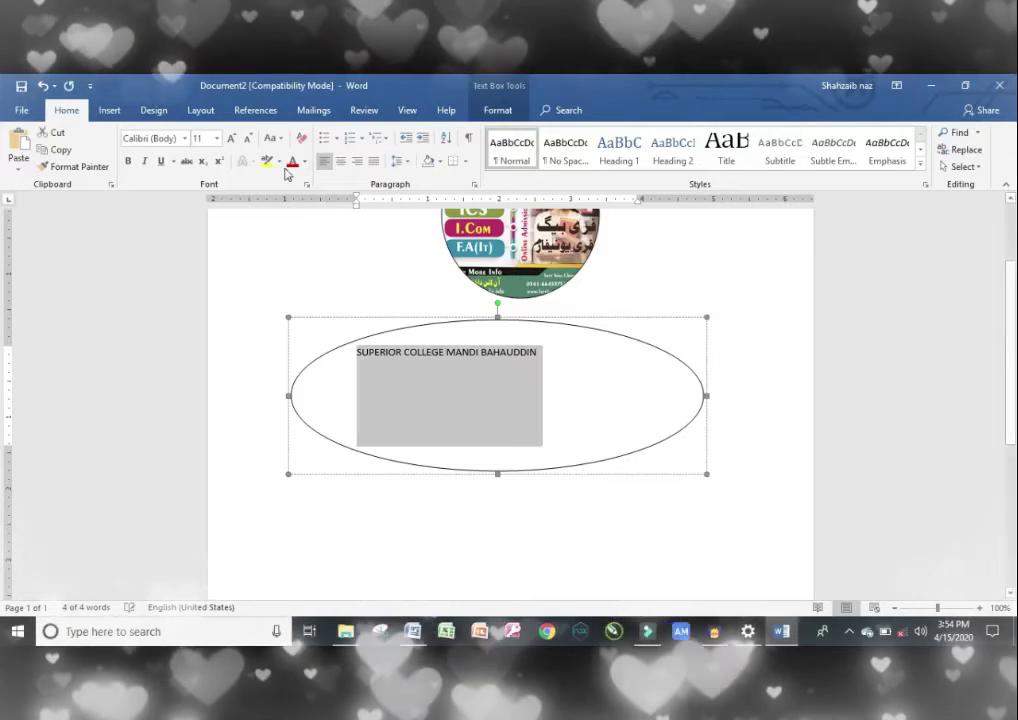
click(229, 139)
click(229, 139)
click(229, 139)
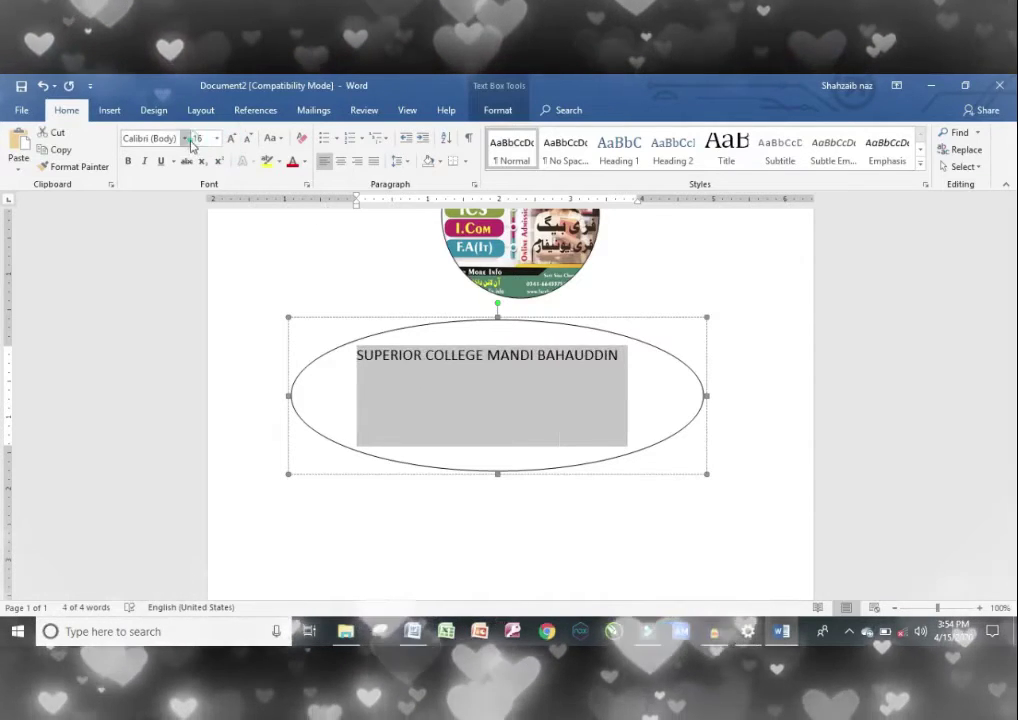
key(ctrl+b)
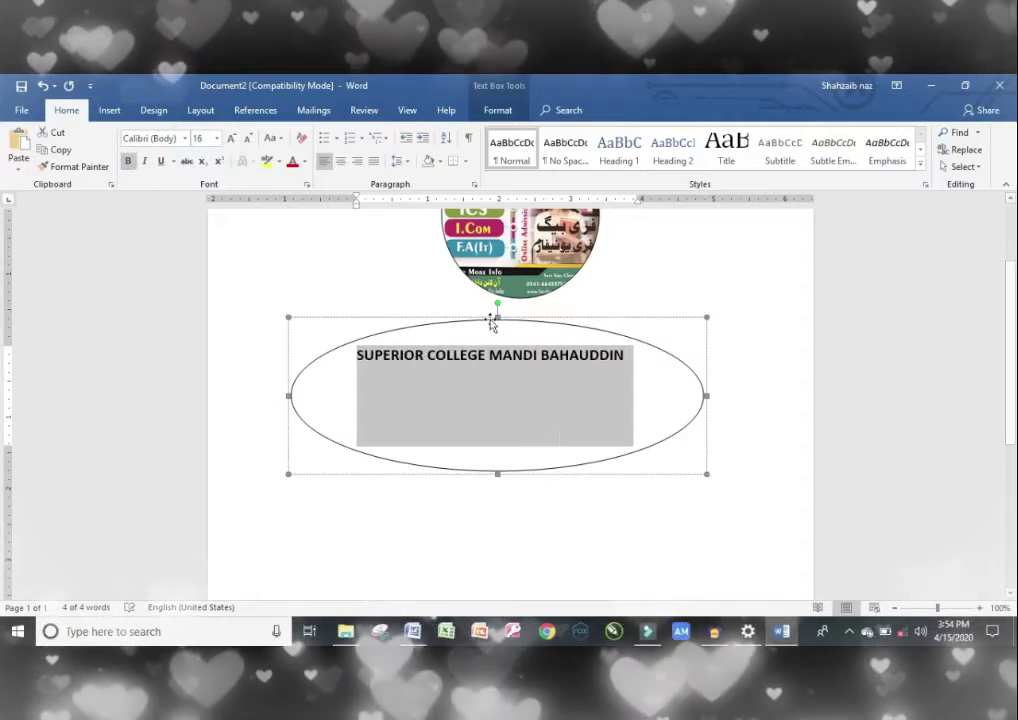
click(266, 161)
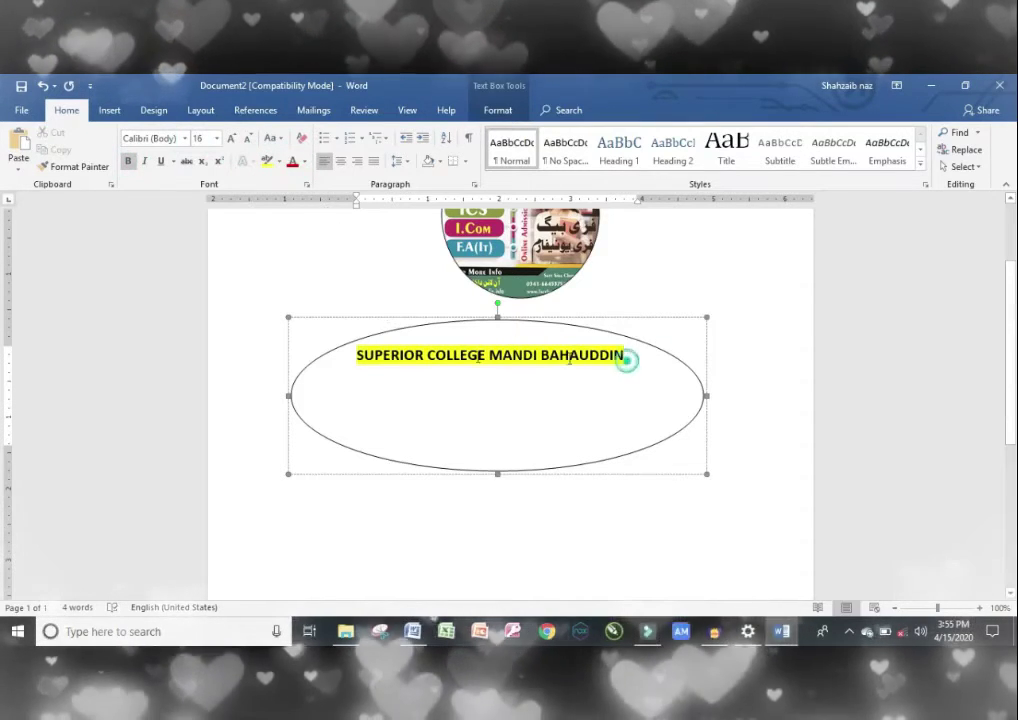
triple_click(626, 361)
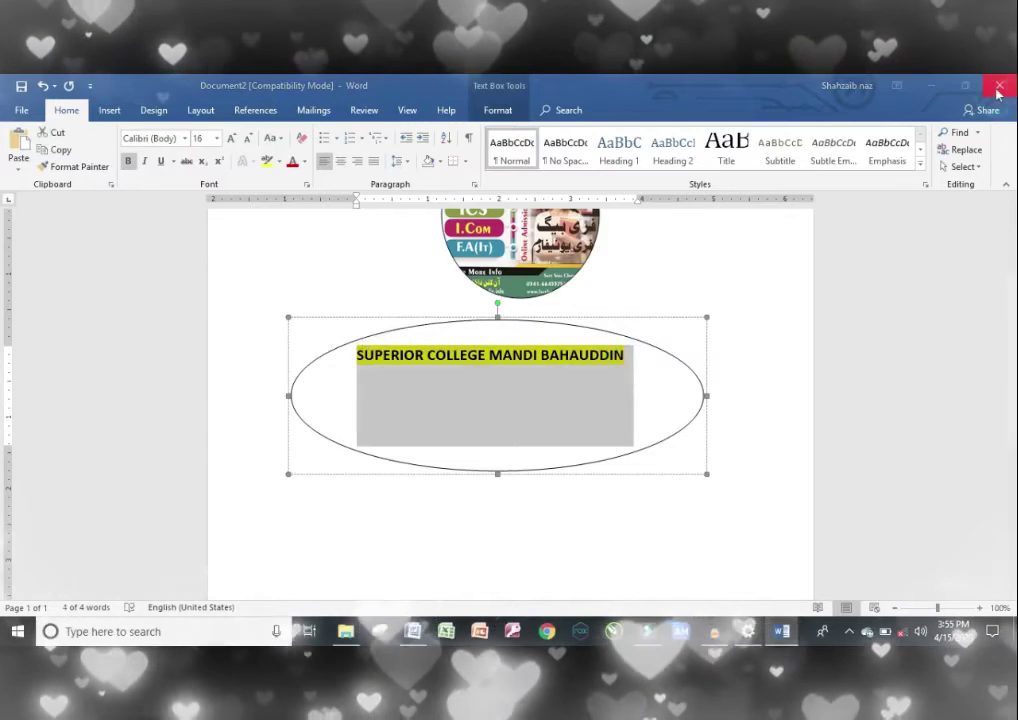
- Close the document without saving the changes
click(997, 90)
click(505, 381)
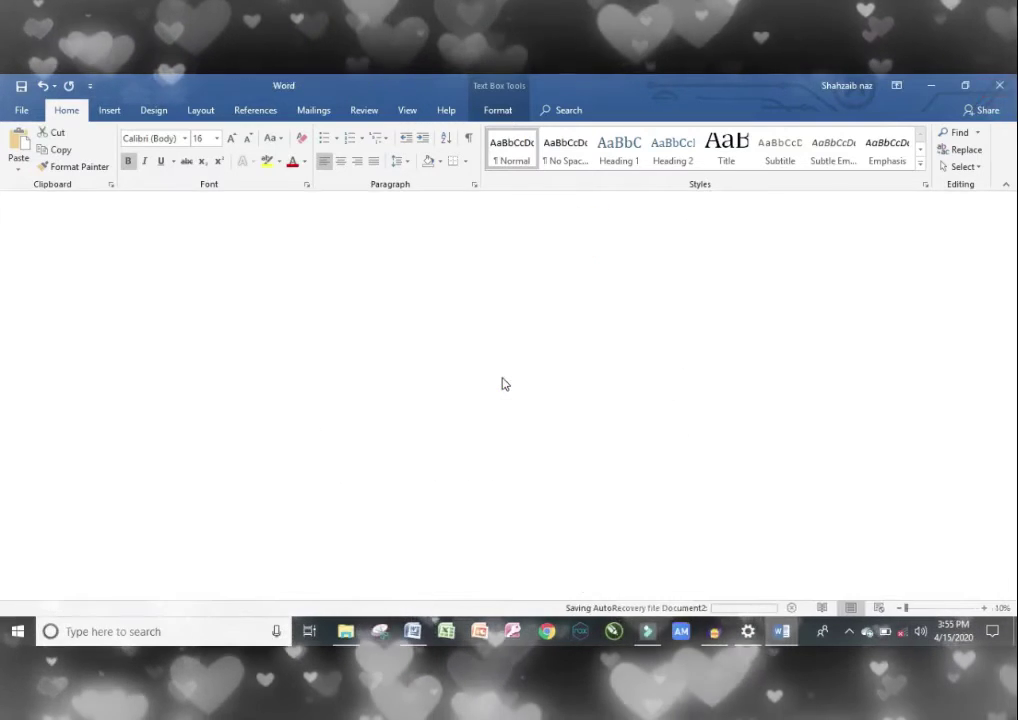